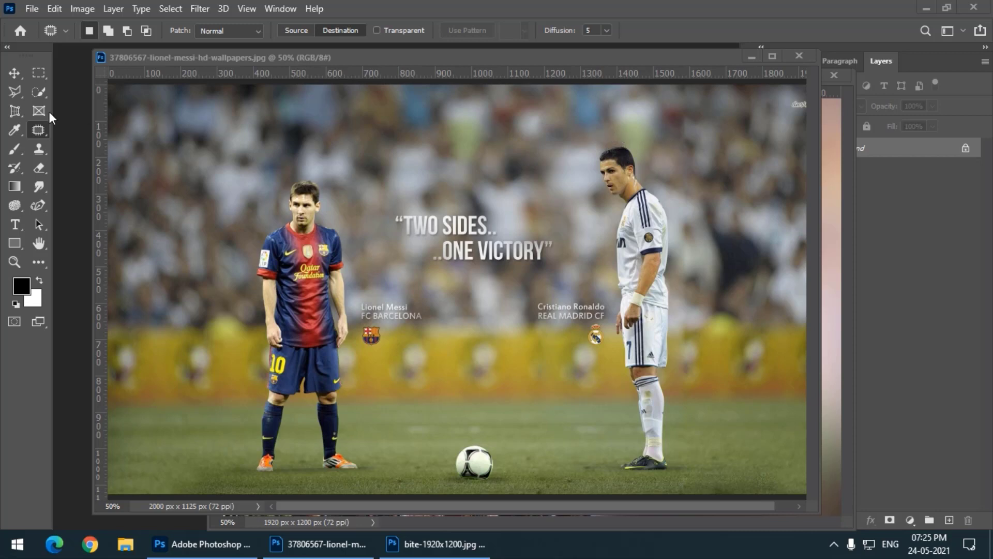
- Draw a freehand selection around the football on the grass with the Content-Aware Move Tool
right_click(39, 130)
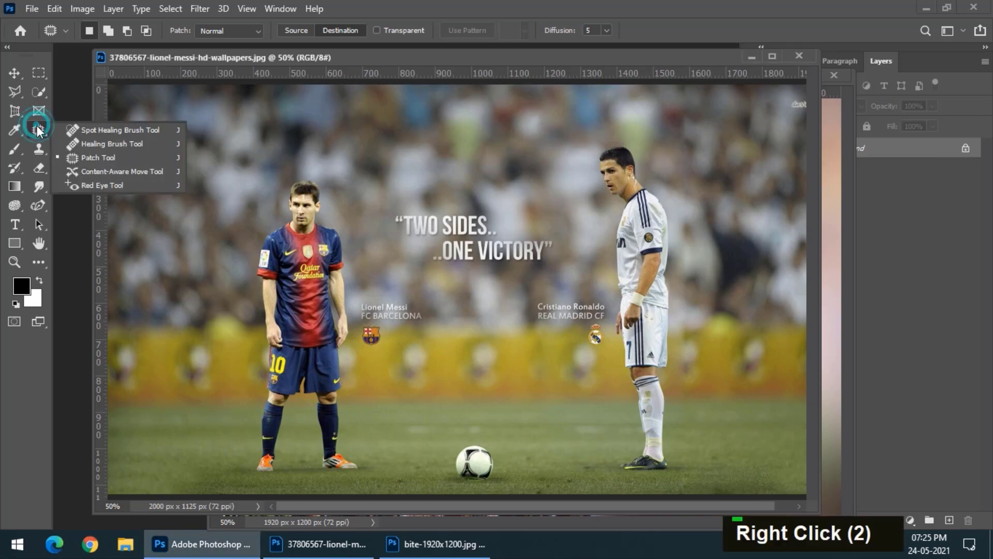
left_click(140, 170)
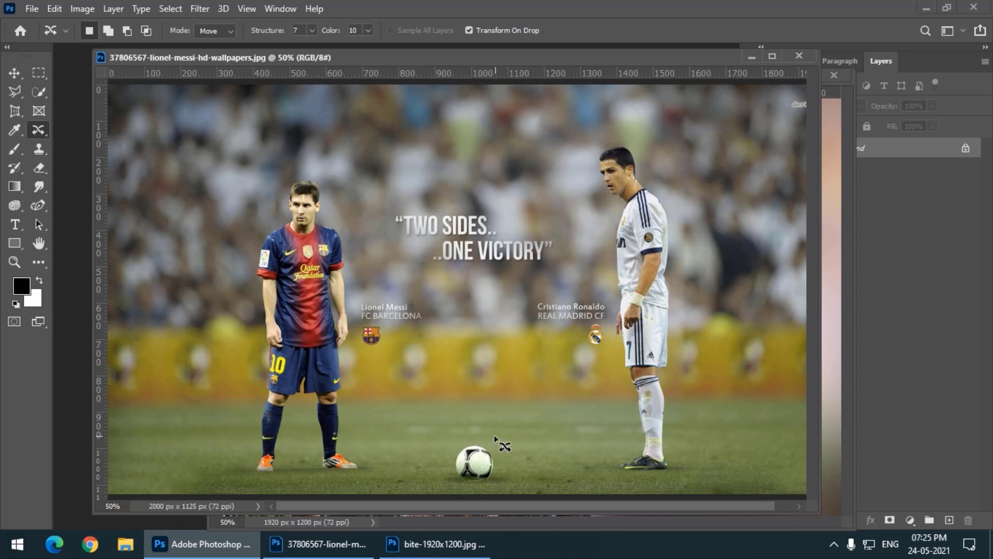
mouse_move(491, 436)
left_mouse_down()
mouse_move(444, 452)
mouse_move(449, 478)
mouse_move(466, 491)
mouse_move(494, 488)
mouse_move(500, 449)
mouse_move(491, 436)
left_mouse_up()
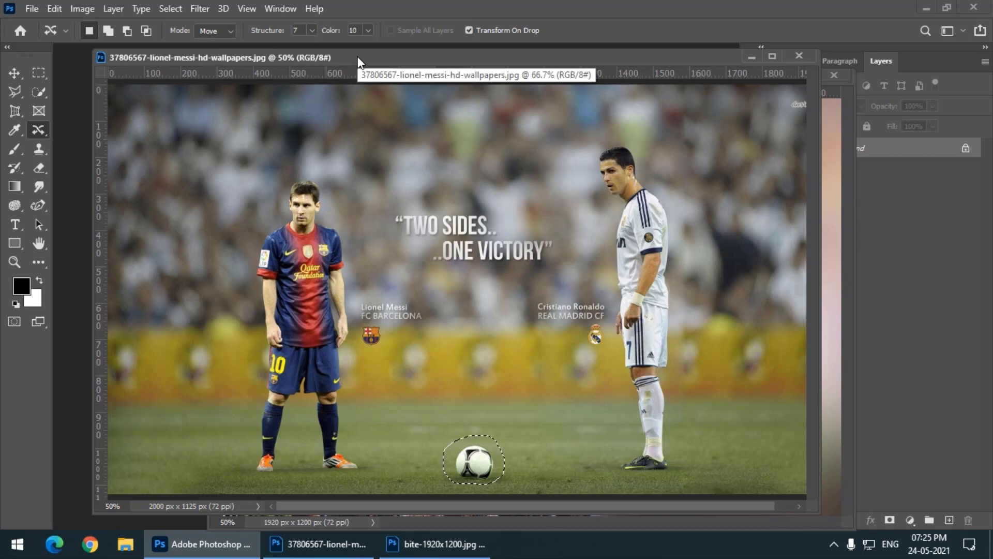
- Try lower Structure and Color settings for the tool, and restore them to Structure 7 and Color 10
left_click_drag(278, 31, 224, 34)
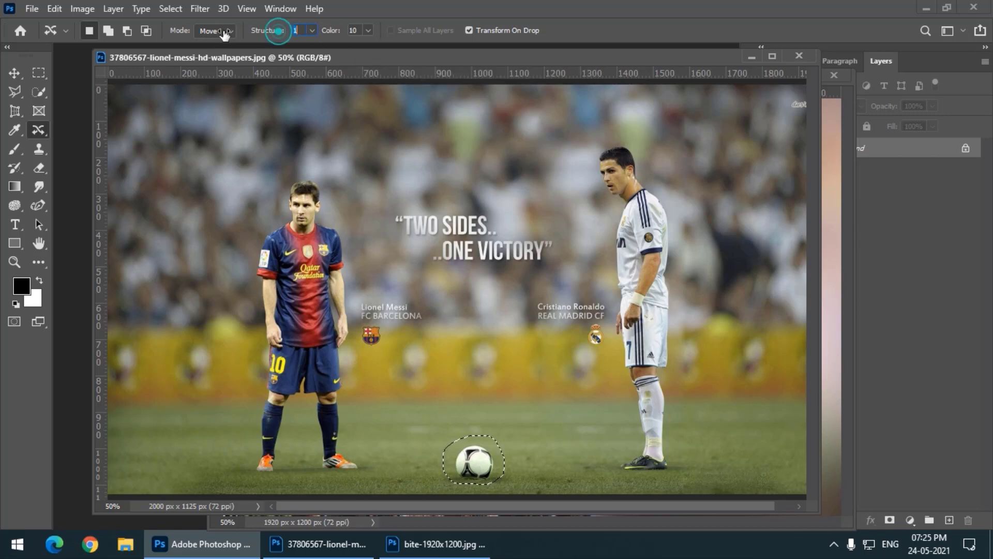
left_click_drag(335, 31, 258, 33)
left_click_drag(265, 31, 452, 29)
- Move the selected football across the grass close to the player in the Barcelona kit, commit the move and deselect
left_click_drag(482, 462, 423, 460)
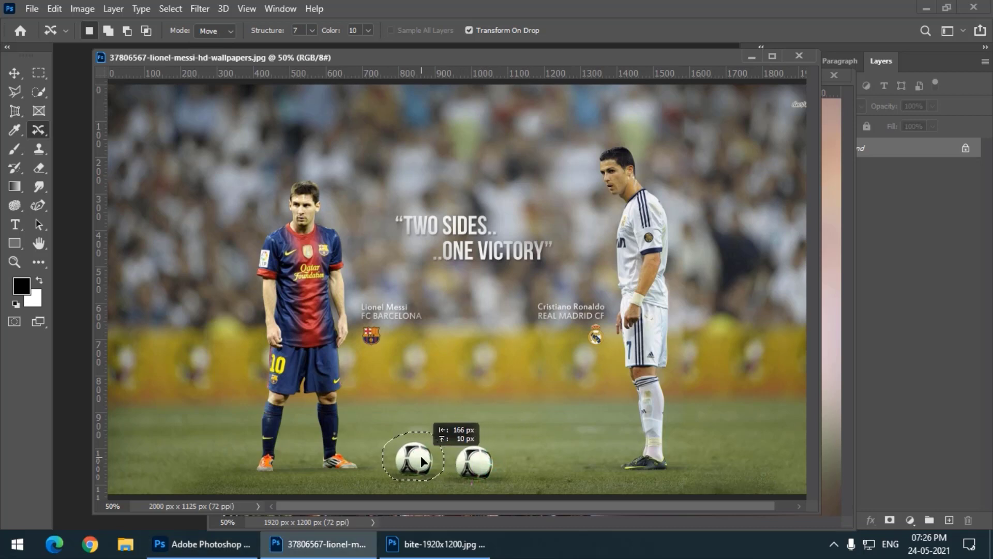
left_click_drag(423, 460, 401, 461)
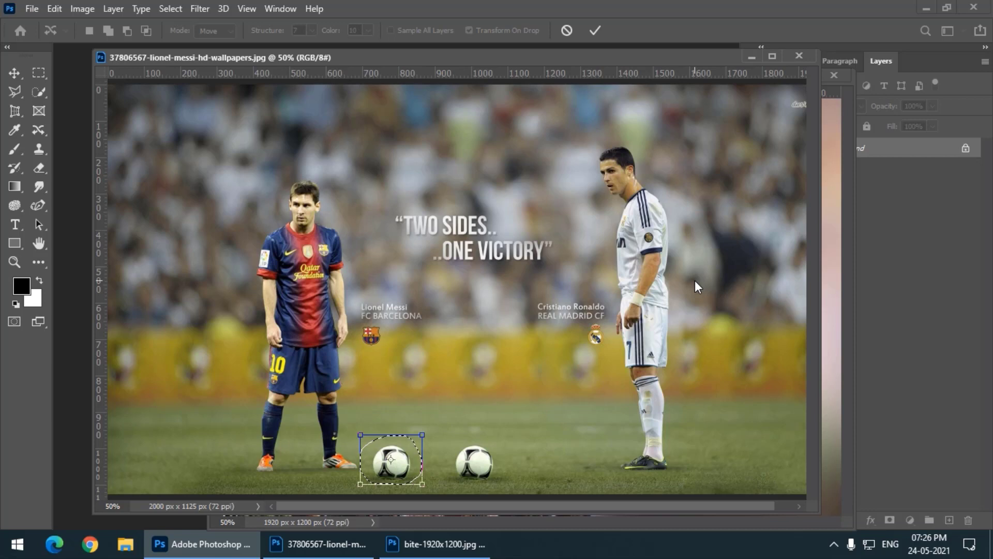
key("Return")
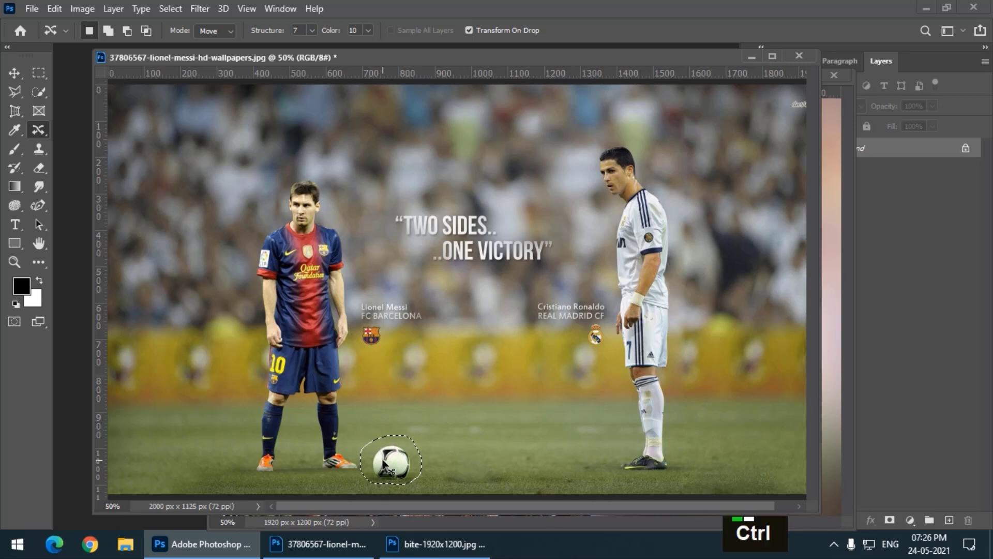
key("ctrl+d")
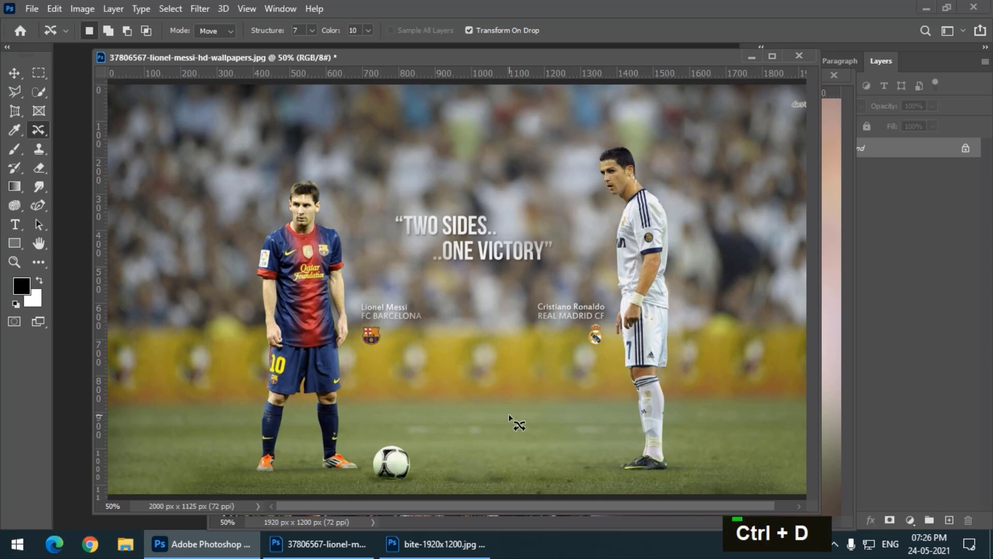
- Revert the image to its saved version to compare it with the edit, and undo the revert
key("F12")
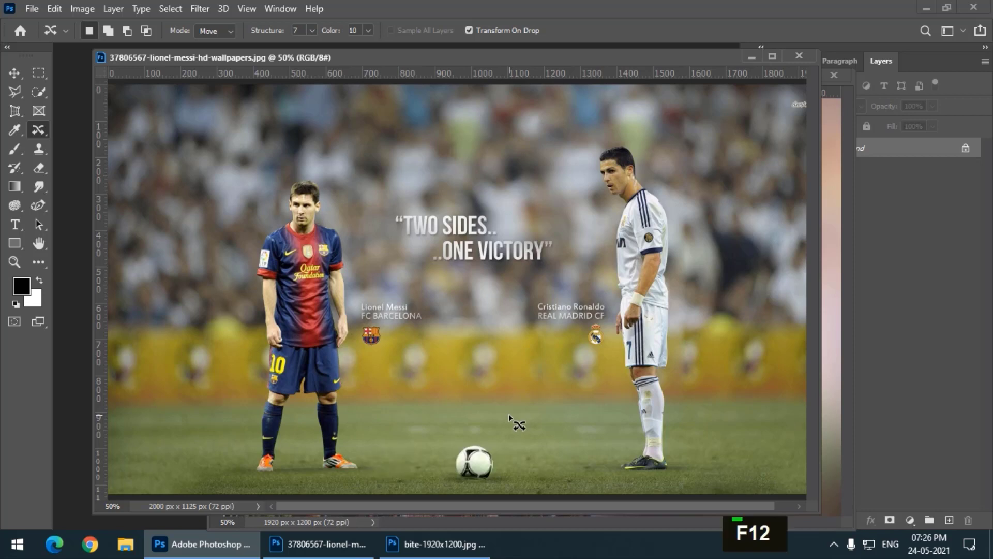
key("ctrl+z")
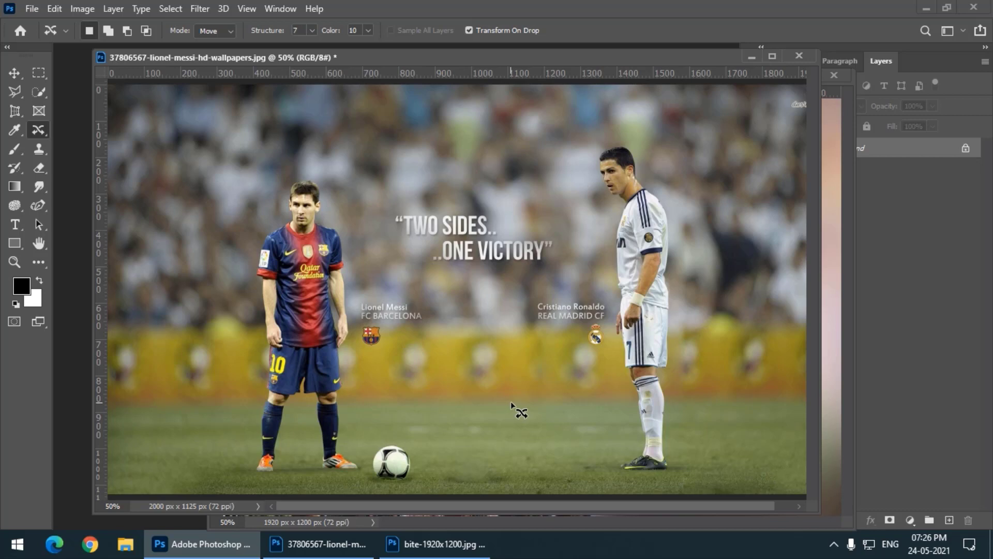
- Bring the bite-1920x1200.jpg window to the front, reposition it and widen it to show more of the image
left_click(512, 526)
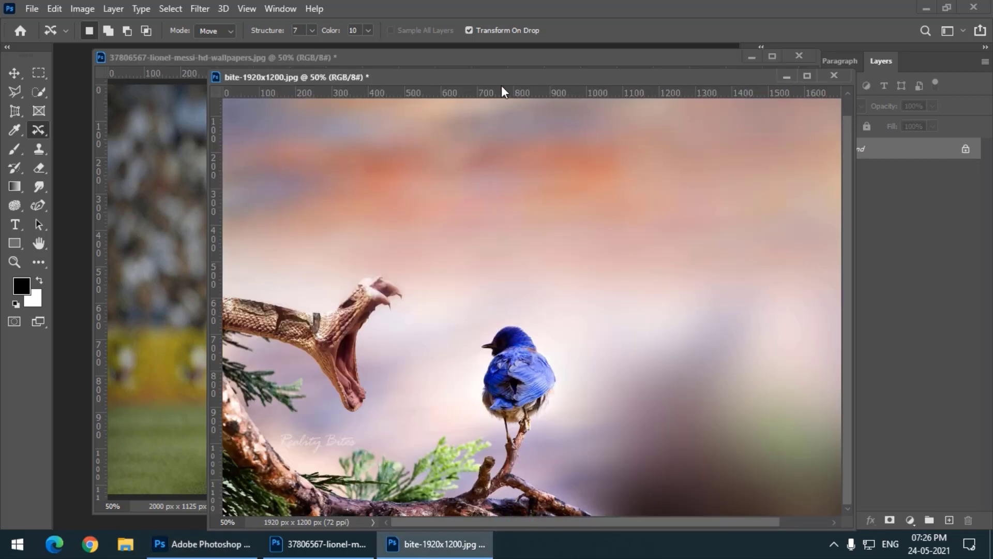
left_click_drag(518, 82, 455, 64)
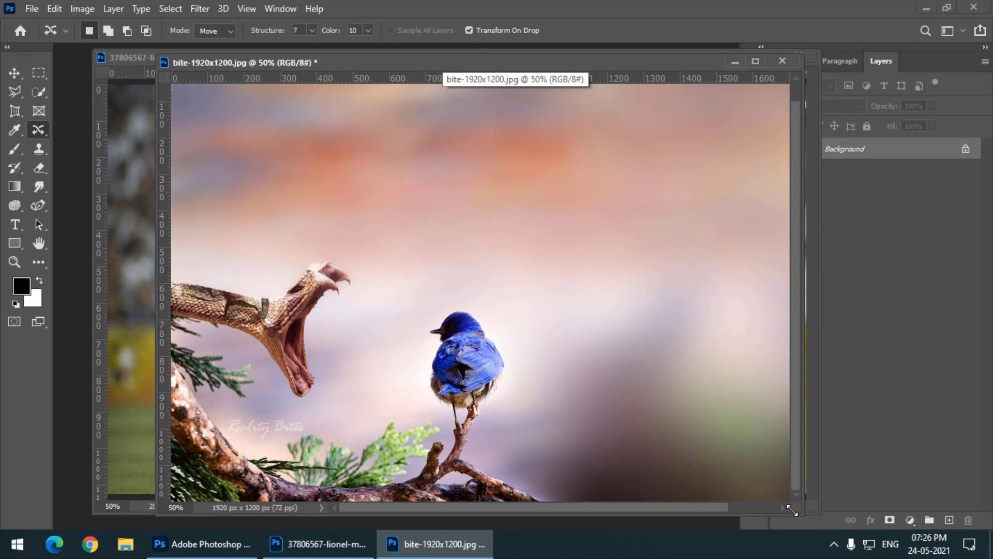
left_click_drag(797, 513, 863, 514)
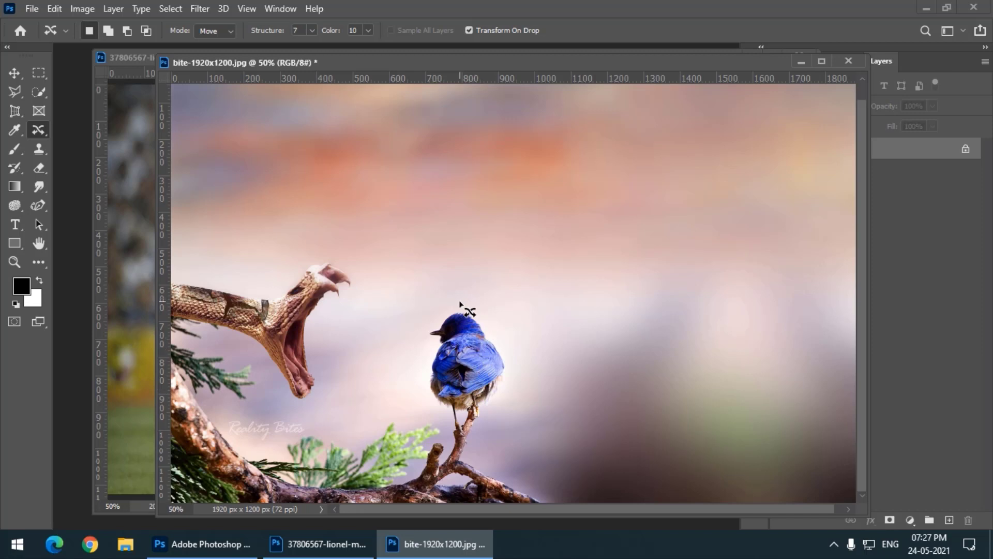
- Draw a freehand selection around the blue bird and the twig it sits on
mouse_move(460, 302)
left_mouse_down()
mouse_move(418, 329)
mouse_move(425, 402)
mouse_move(452, 457)
mouse_move(461, 461)
mouse_move(479, 439)
left_mouse_up()
left_click_drag(513, 334, 497, 316)
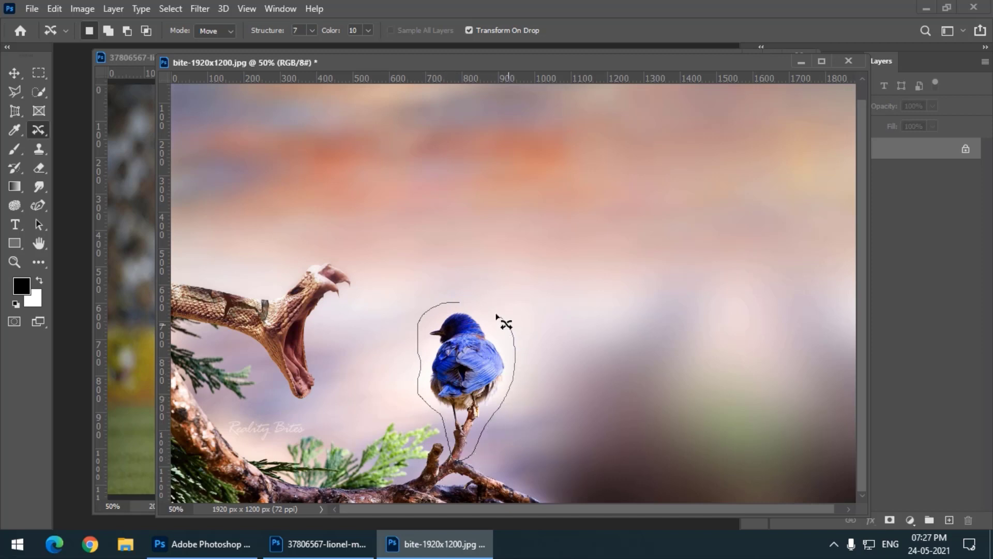
left_click_drag(441, 303, 443, 302)
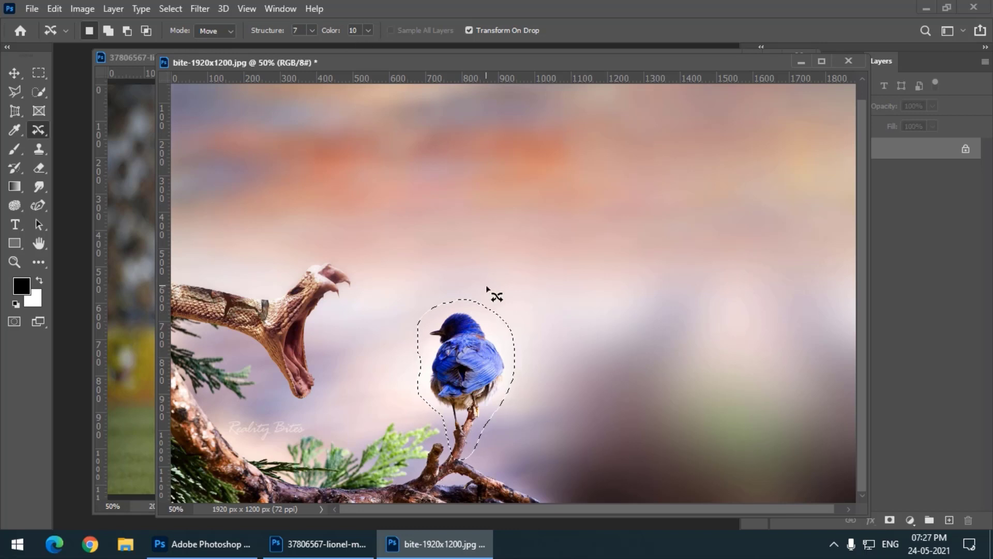
- Move the selected bird and twig onto the branch just in front of the snake's open mouth, commit the move and deselect
left_click_drag(463, 381, 365, 405)
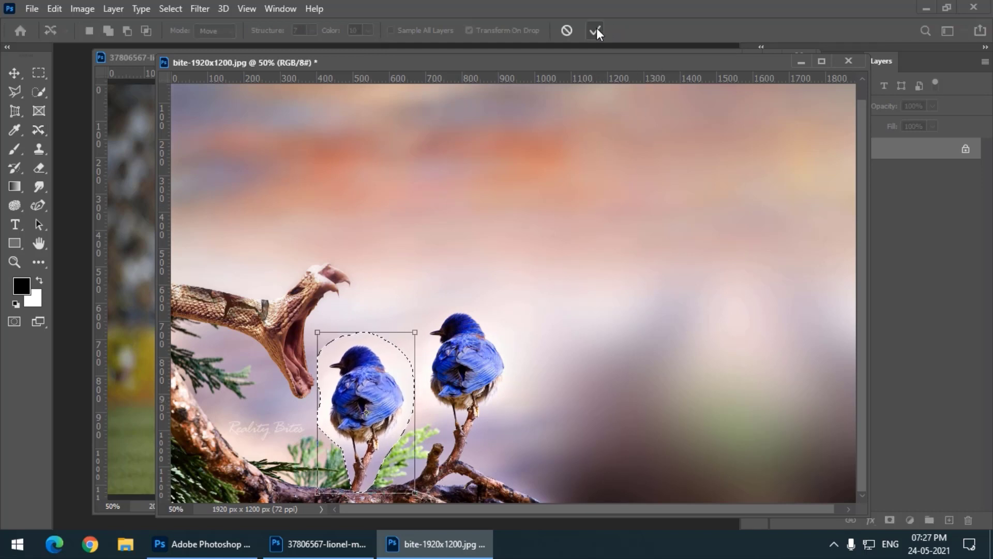
key("Return")
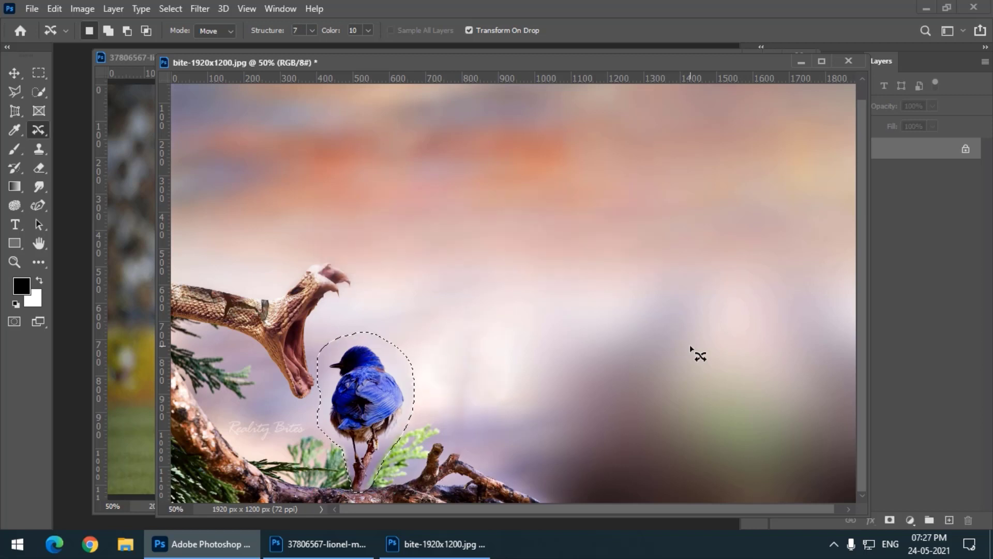
key("ctrl")
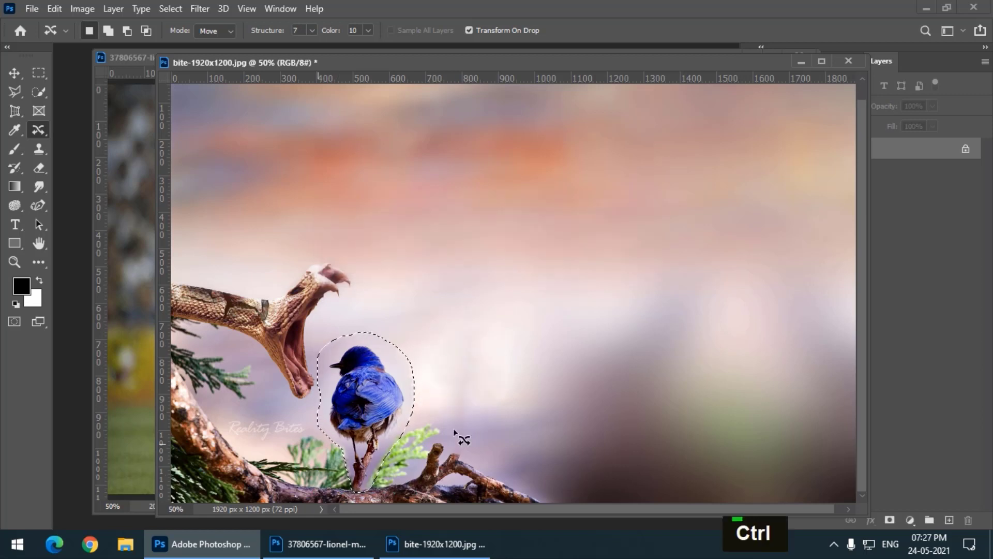
key("ctrl")
left_click(424, 380)
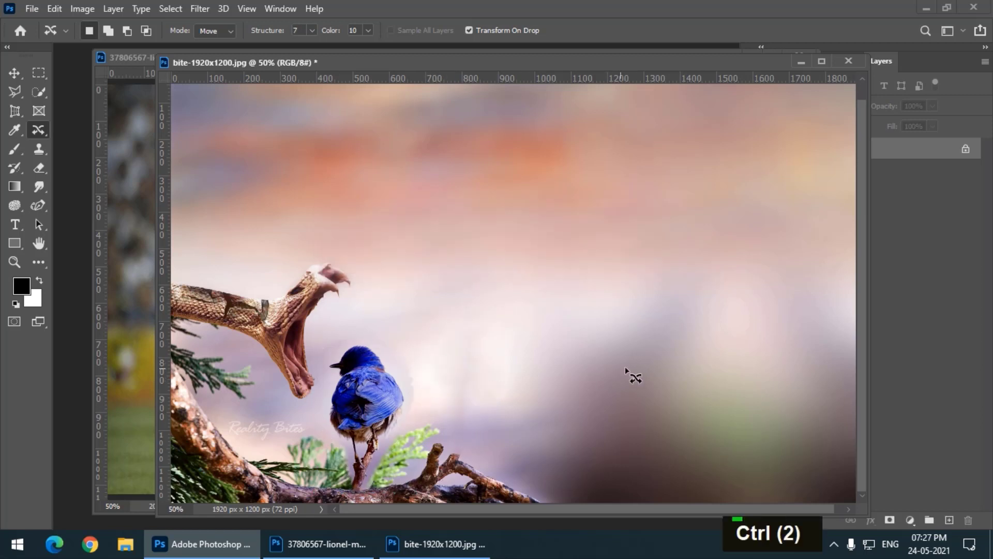
- Blend the visible edge around the moved bird into the background with the Healing Brush Tool, sampling nearby background areas
key("ctrl+equal")
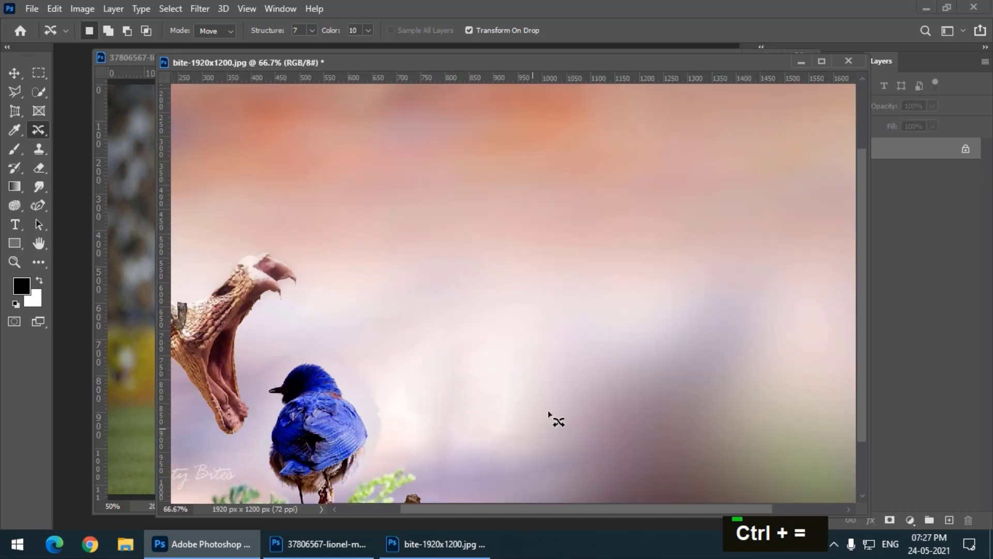
scroll(549, 385, "down", 3)
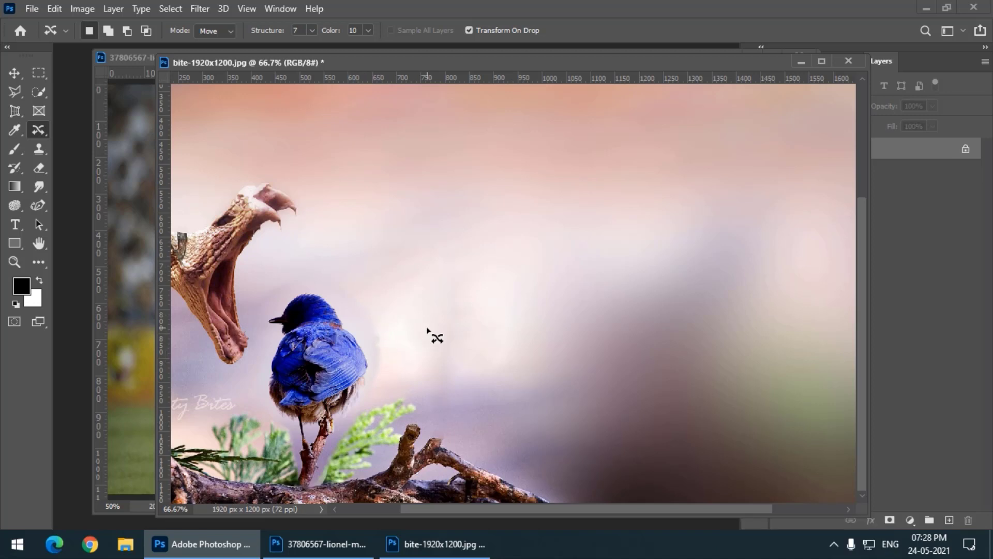
right_click(38, 129)
left_click(118, 145)
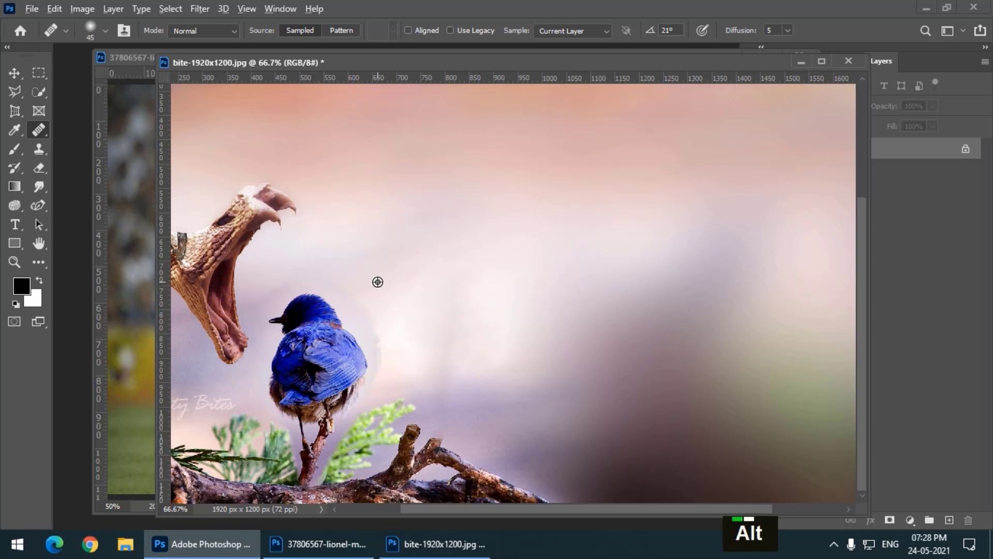
left_click(377, 282, "alt")
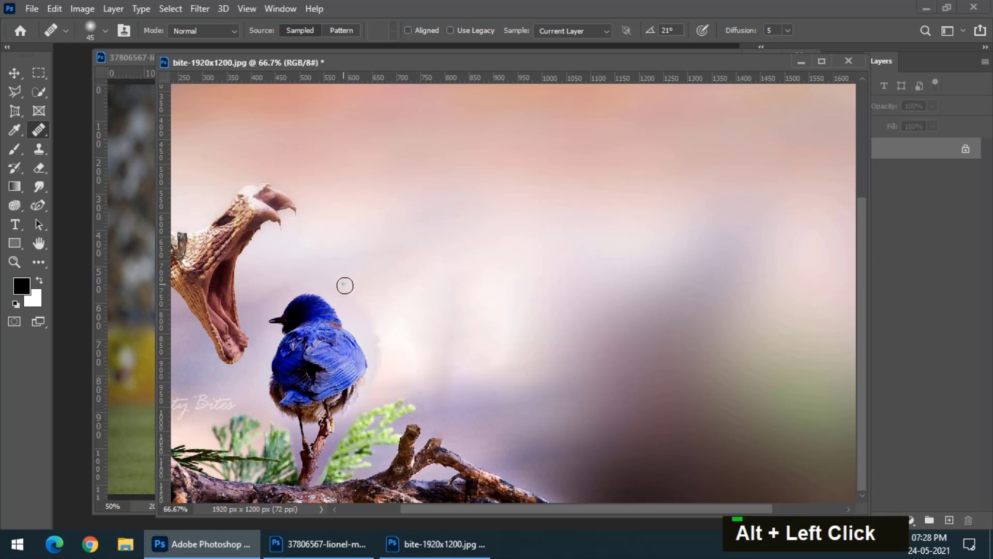
mouse_move(344, 285)
left_mouse_down()
mouse_move(368, 308)
mouse_move(381, 359)
mouse_move(397, 366)
left_mouse_up()
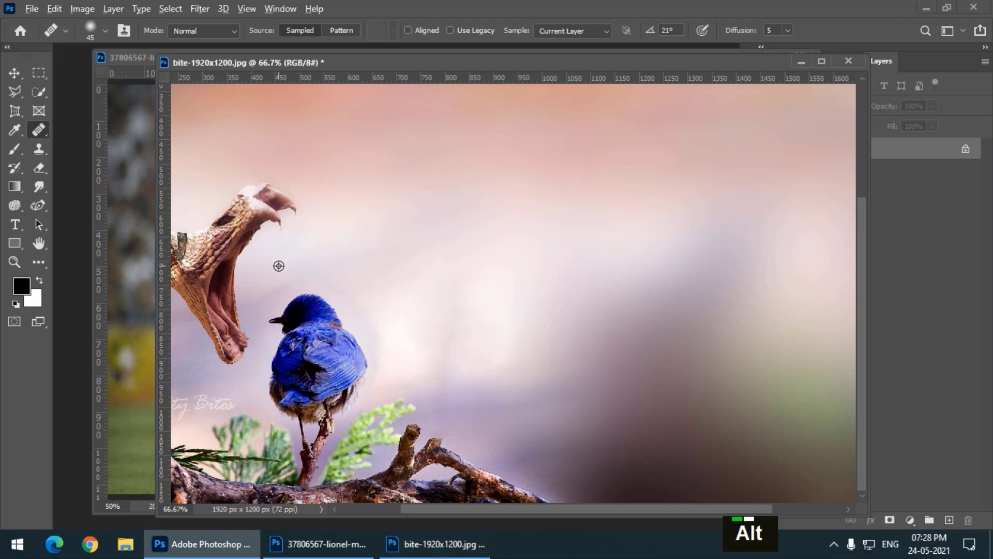
left_click(269, 290, "alt")
left_click(369, 312, "alt")
left_click_drag(374, 320, 383, 387)
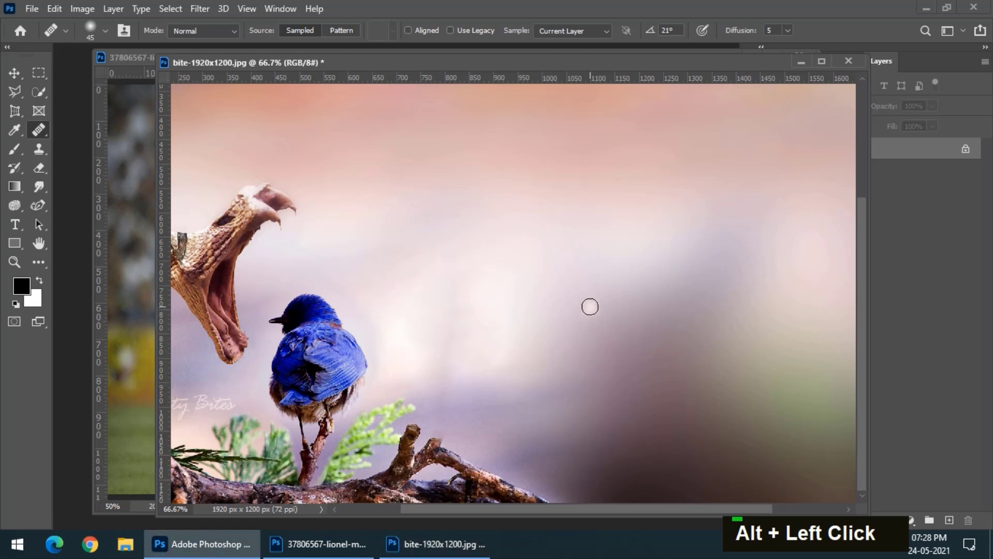
key("ctrl+minus")
key("ctrl+minus")
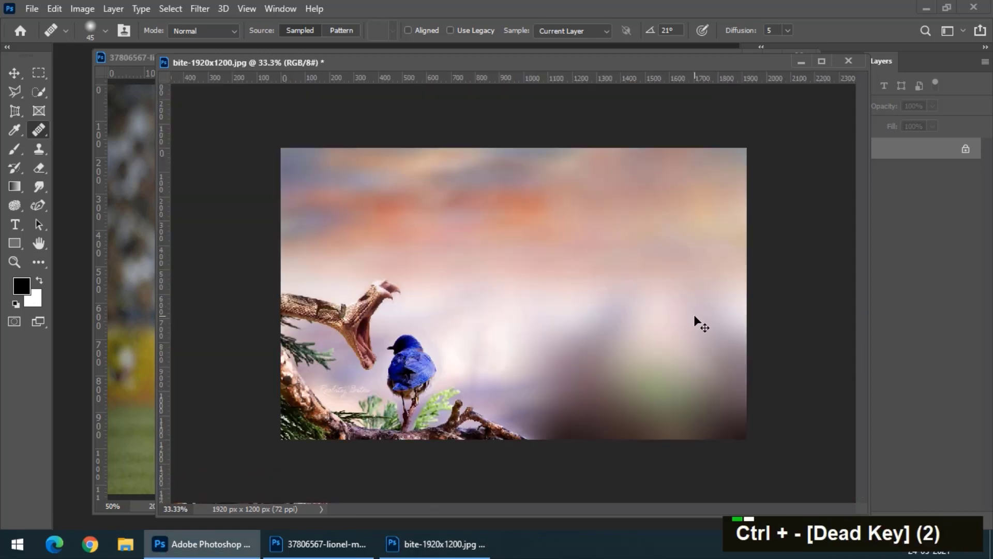
key("ctrl+equal")
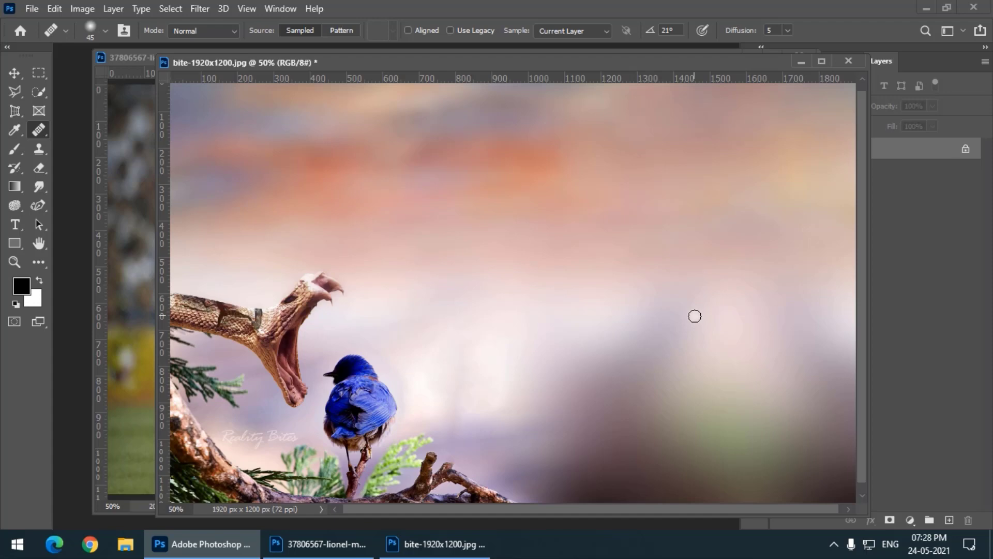
- Open War Airplane (47) from the Airplanes folder in Work_Images and place it in its own enlarged floating window
double_click(75, 318)
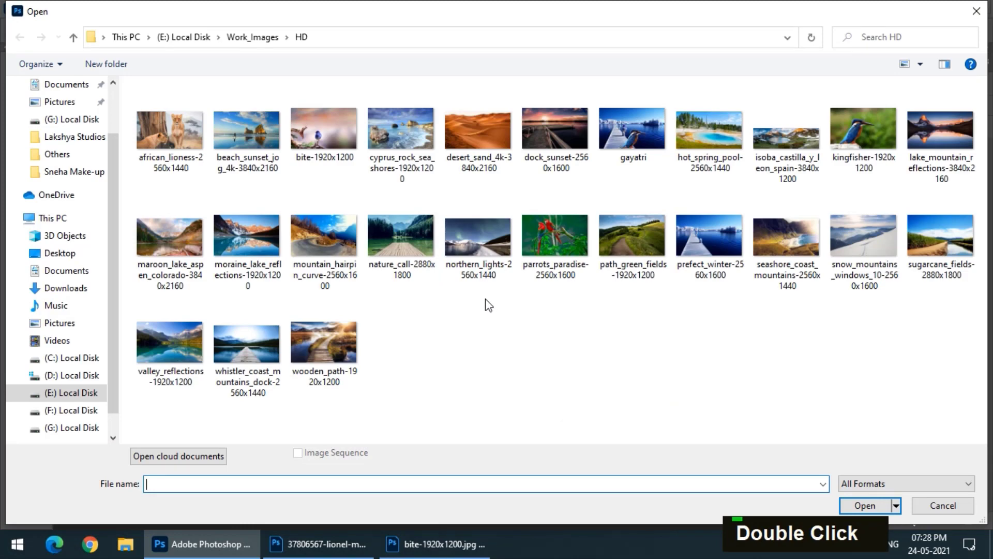
left_click(261, 41)
double_click(174, 130)
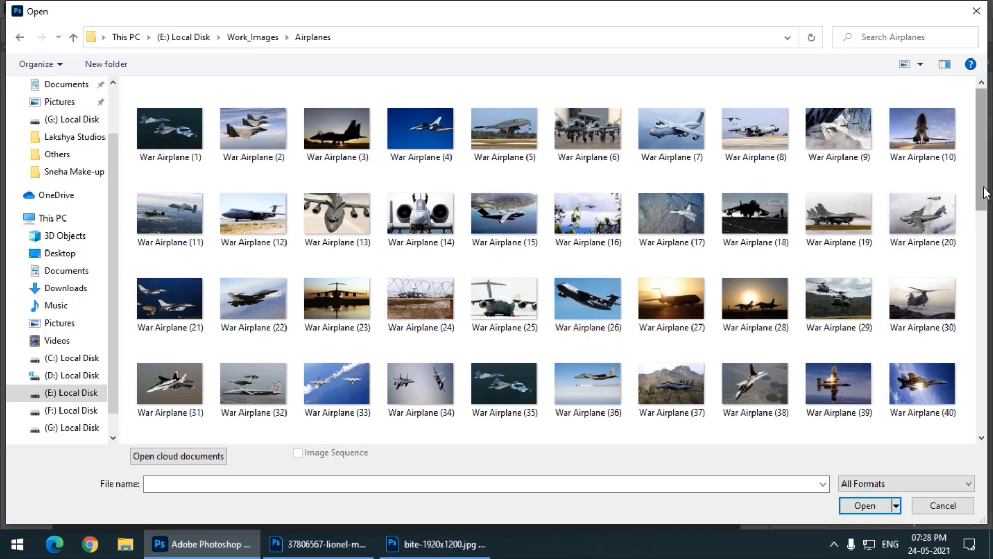
left_click_drag(985, 193, 989, 275)
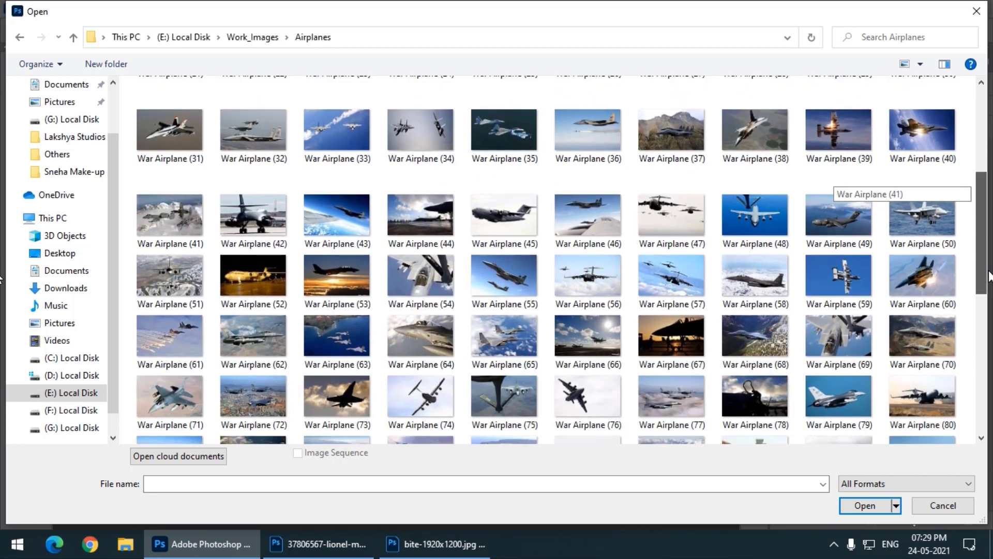
double_click(652, 228)
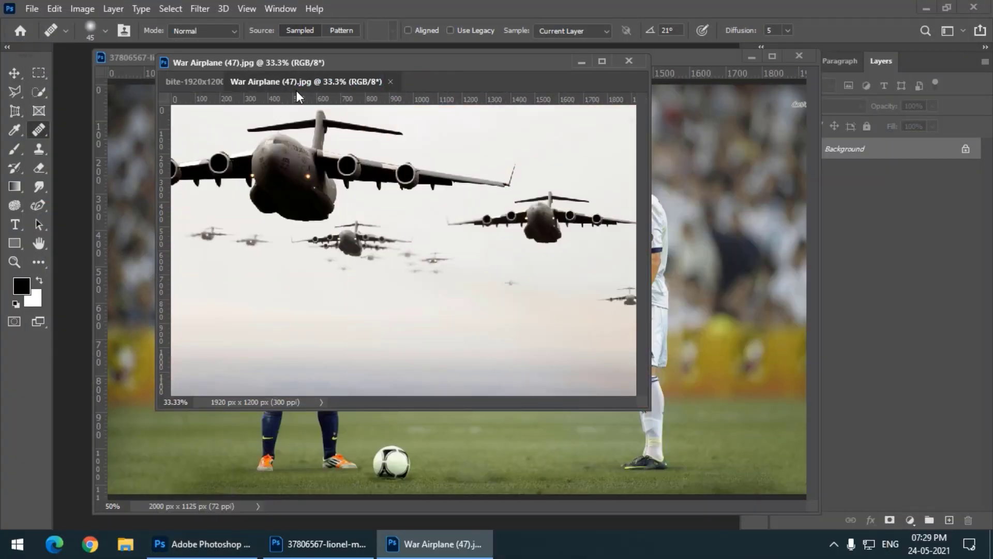
left_click_drag(359, 82, 177, 117)
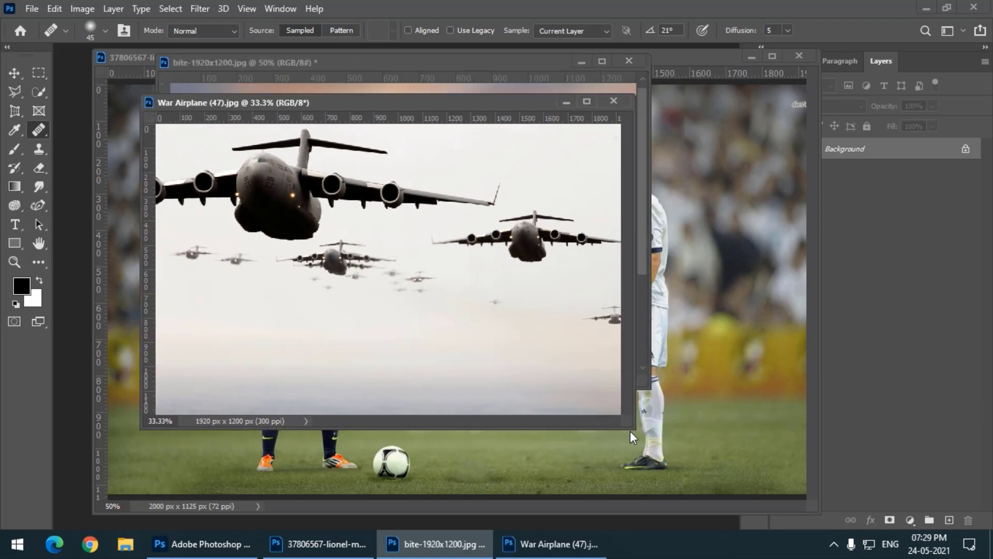
left_click_drag(635, 427, 781, 458)
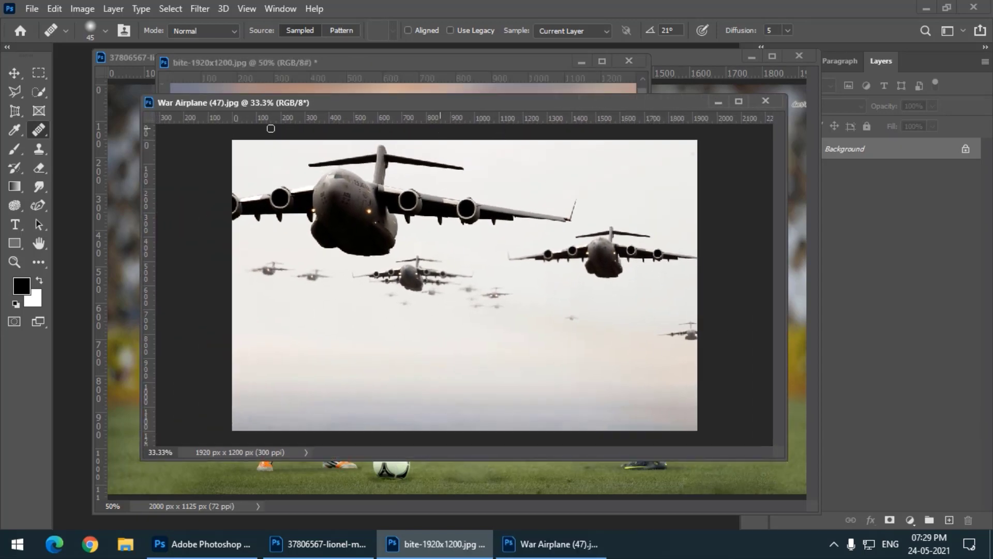
- Open War Airplane (56) from the Airplanes folder and place it in its own enlarged floating window
double_click(78, 157)
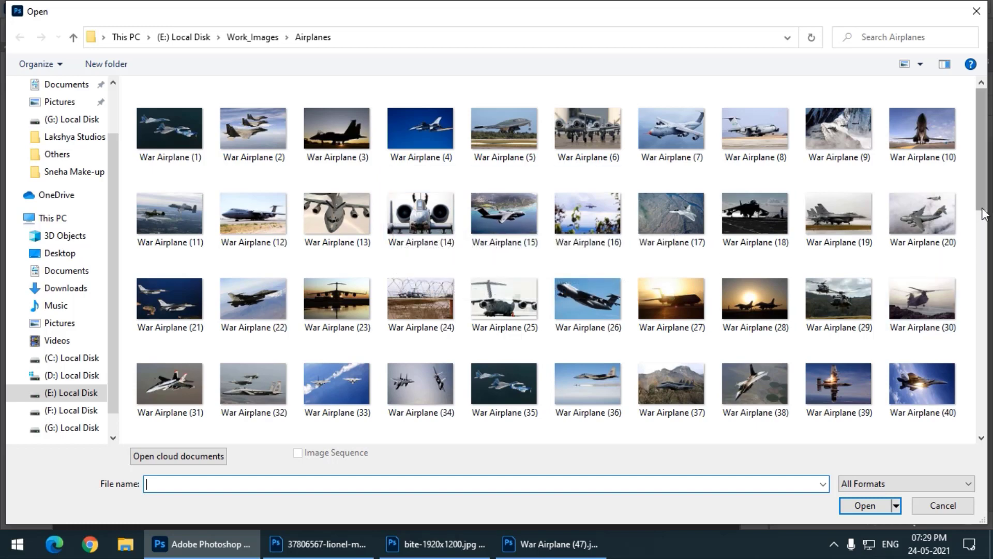
left_click_drag(983, 212, 988, 288)
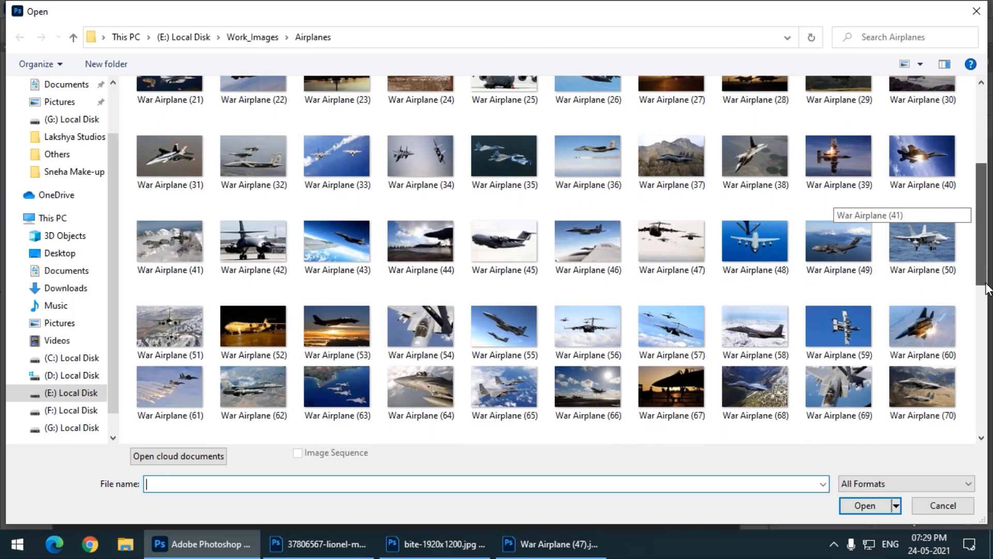
double_click(586, 329)
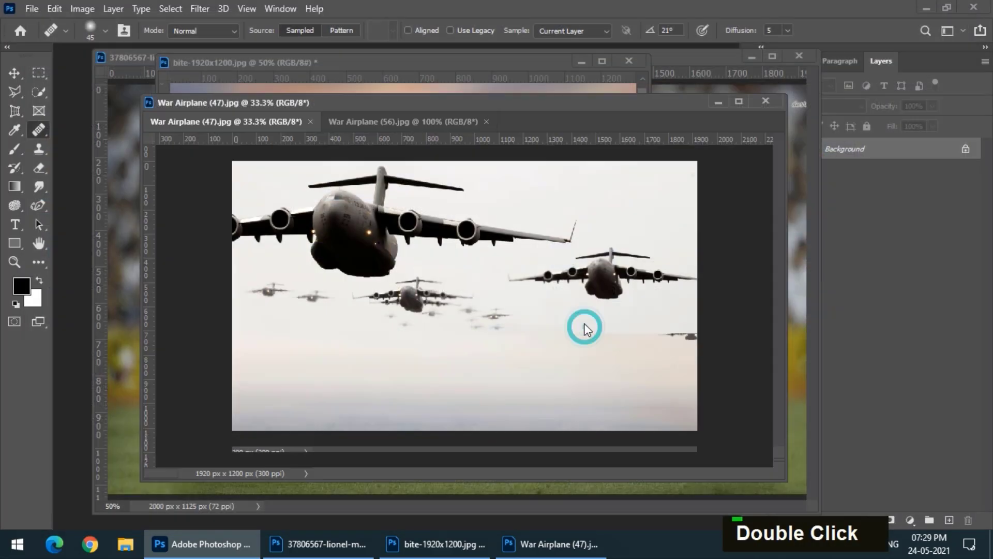
left_click_drag(335, 125, 127, 135)
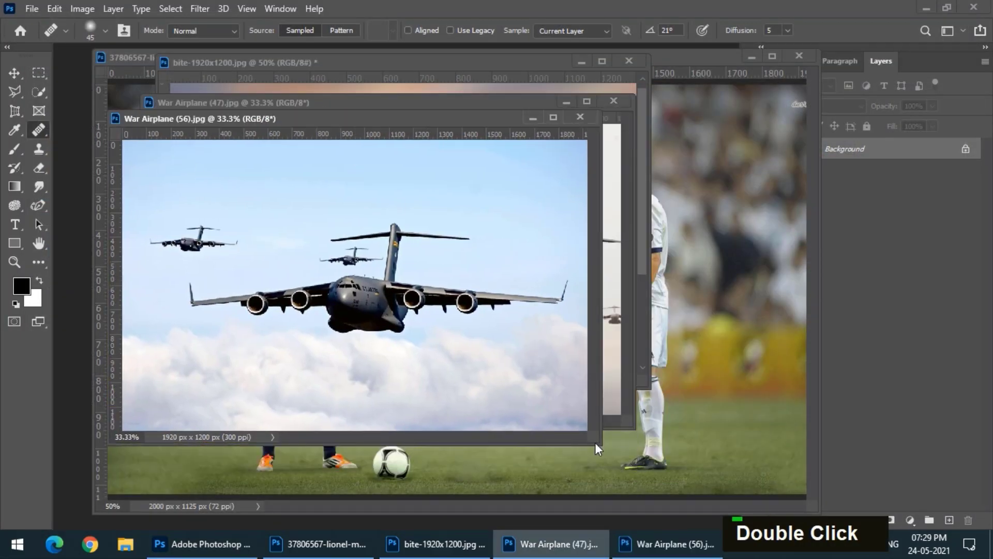
double_click(593, 442)
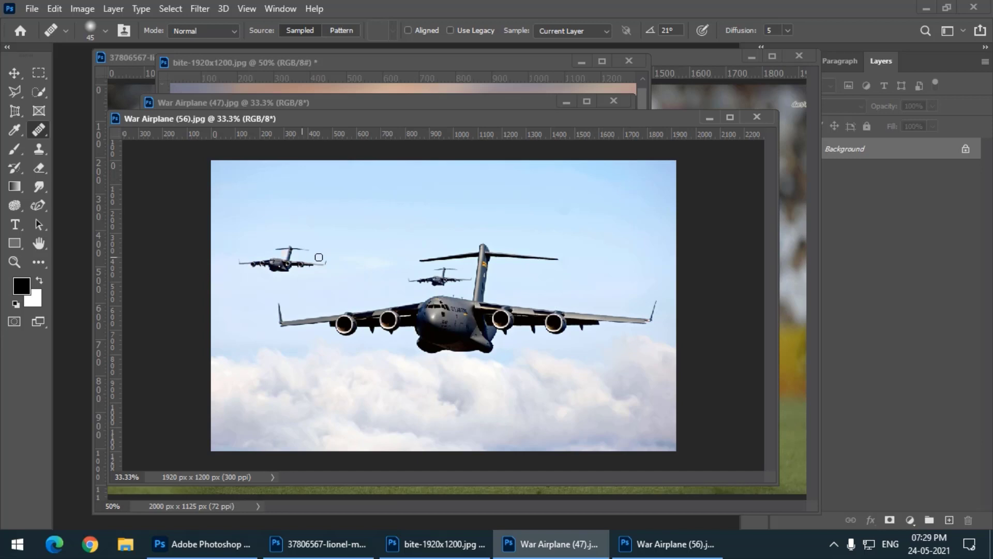
left_click_drag(260, 120, 251, 119)
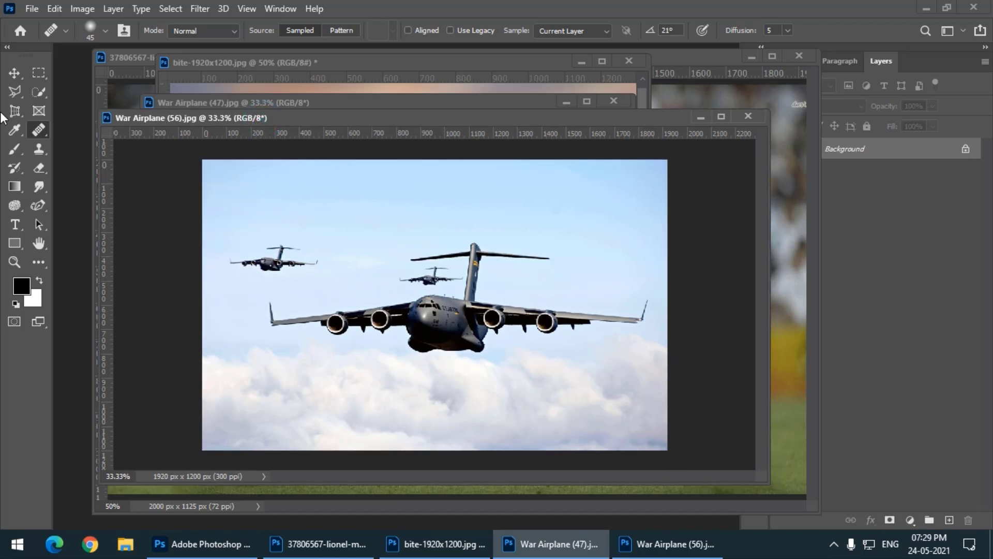
- With the Content-Aware Move Tool, move the distant plane left of the large one into the upper-right sky of the photo, then deselect
right_click(37, 131)
left_click(126, 171)
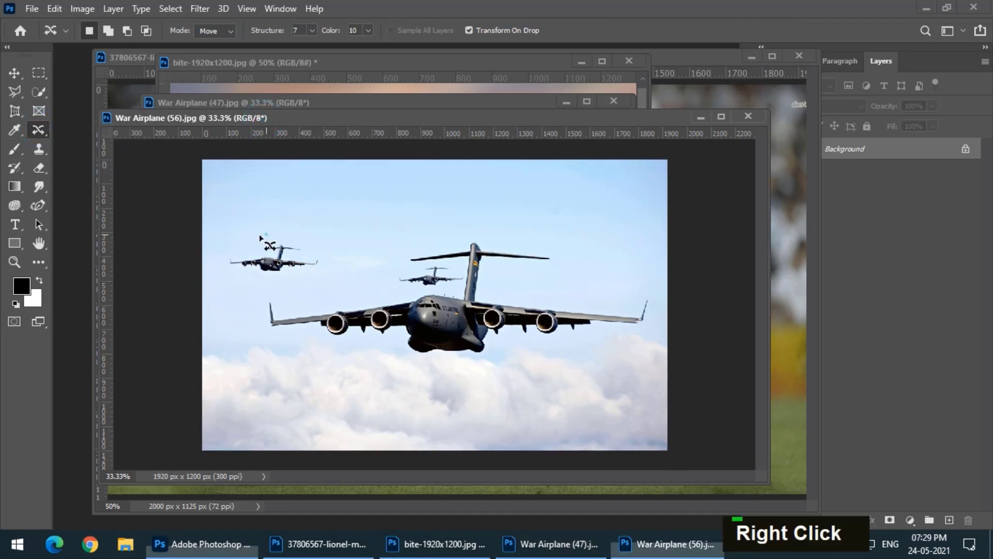
mouse_move(260, 234)
left_mouse_down()
mouse_move(223, 246)
mouse_move(214, 261)
mouse_move(230, 282)
mouse_move(272, 288)
mouse_move(328, 274)
mouse_move(327, 248)
mouse_move(251, 237)
left_mouse_up()
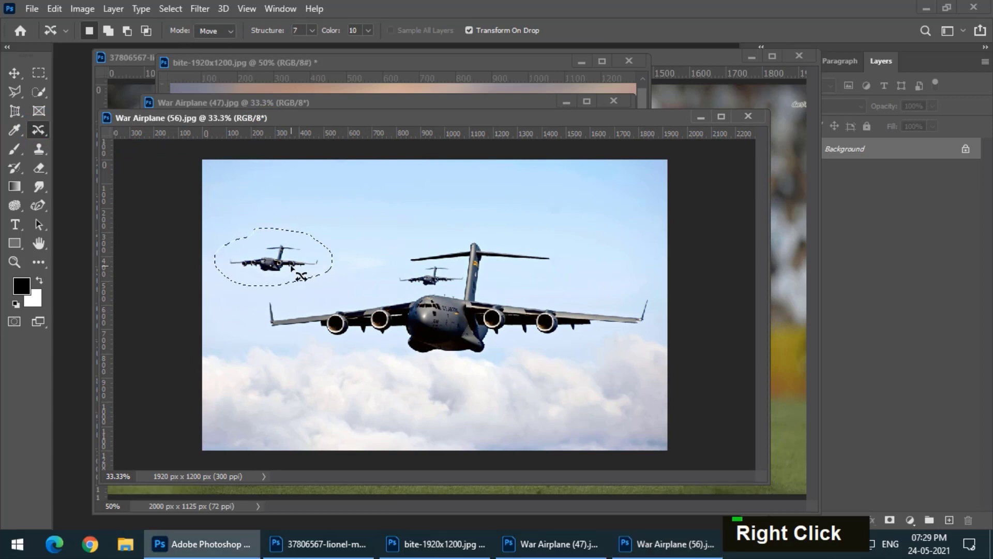
left_click_drag(293, 268, 607, 218)
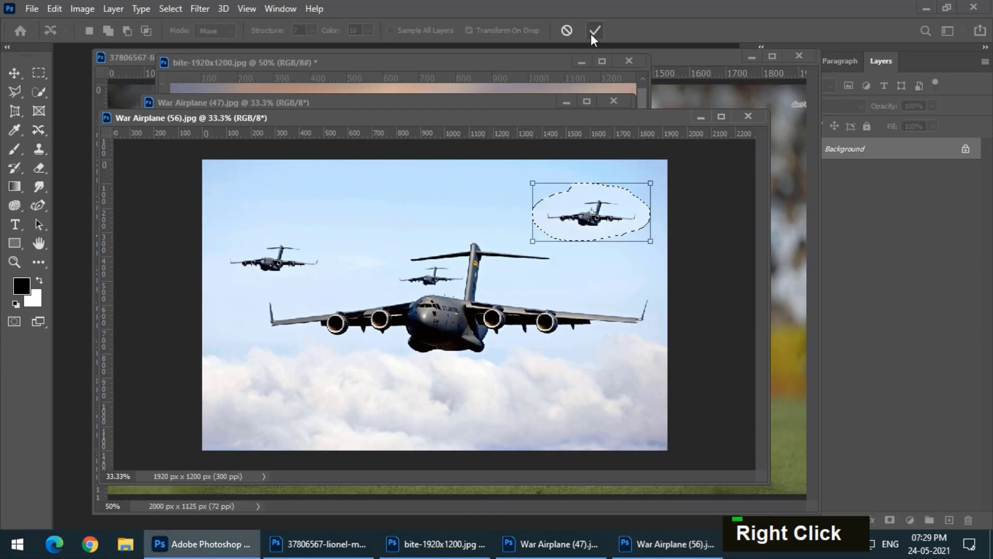
key("Return")
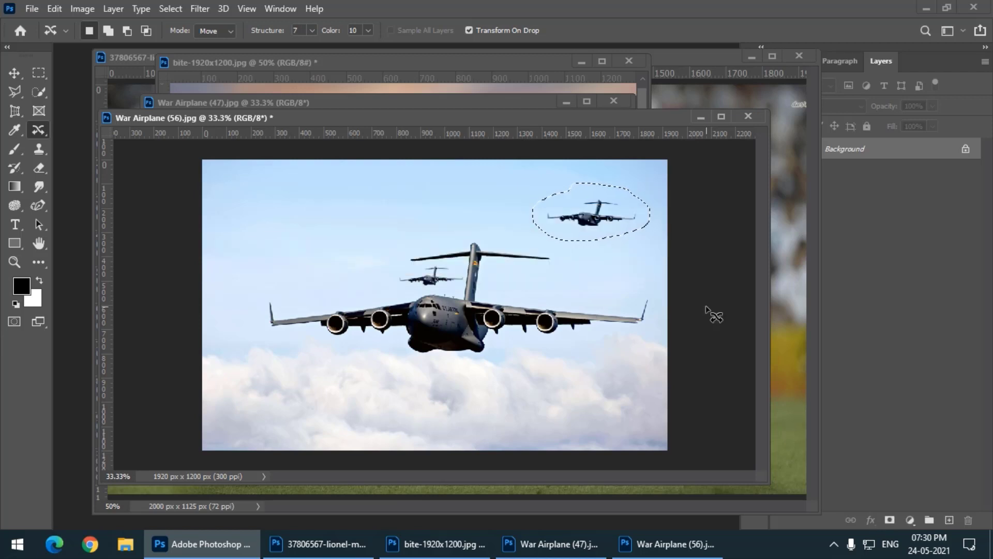
key("ctrl+d")
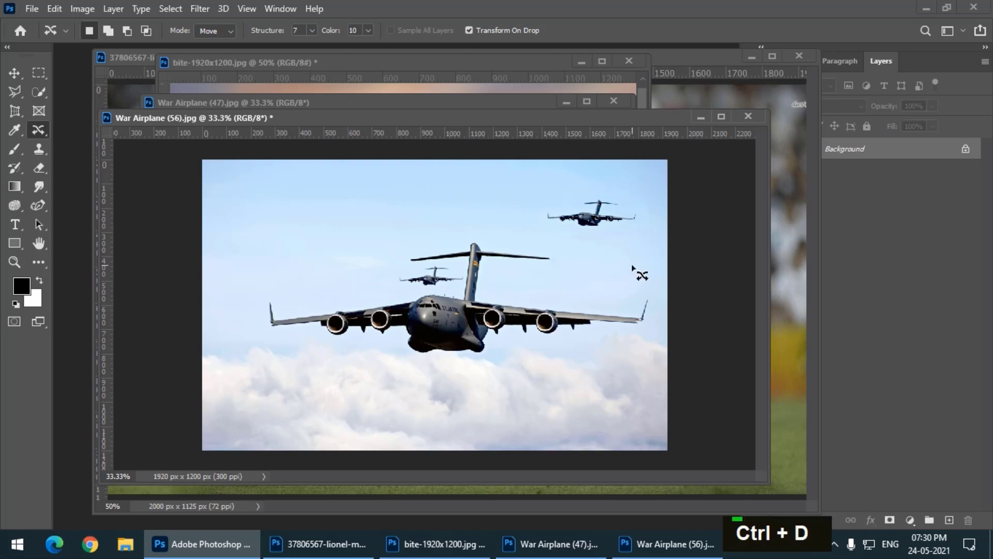
- Compare the moved plane with the original photo by reverting the image and undoing the revert
key("F12")
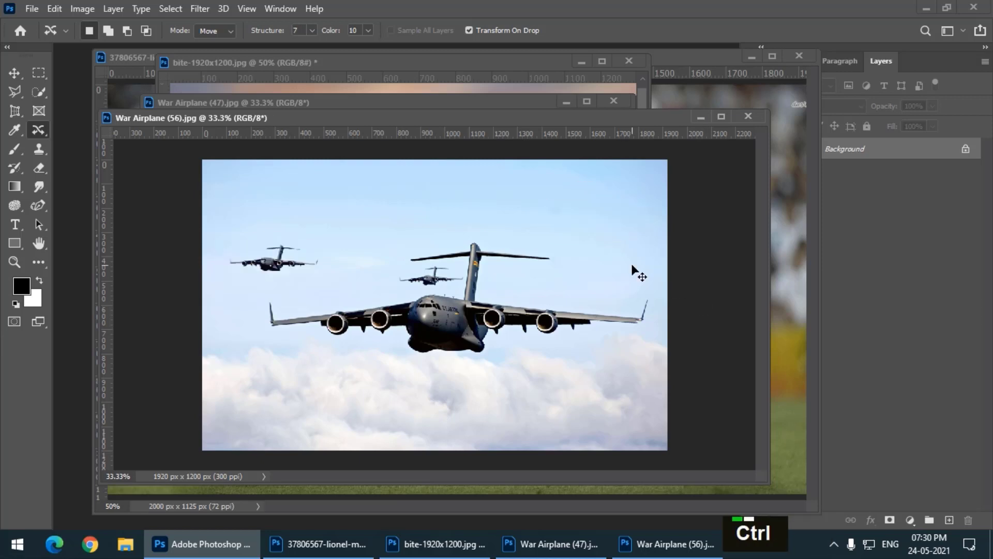
key("ctrl+z")
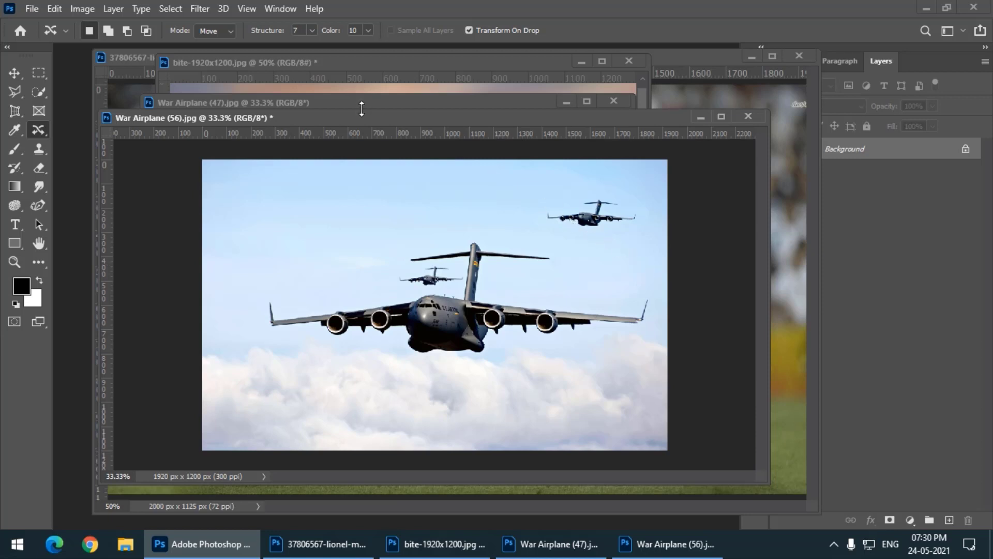
left_click_drag(378, 120, 371, 147)
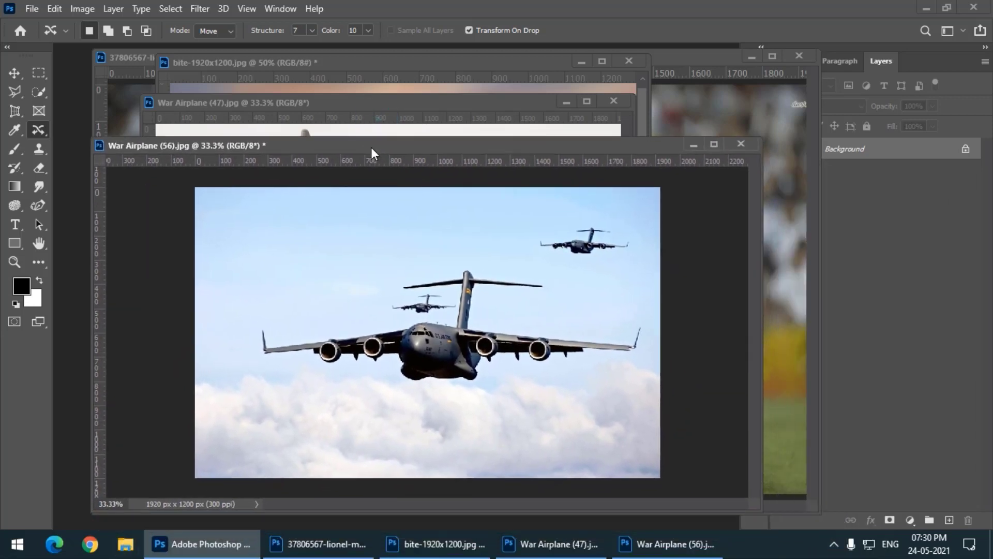
- Set the Content-Aware Move mode to Extend, enlarge the bite-1920x1200 image window and revert that image to its original state
left_click(213, 31)
left_click(216, 51)
left_click(569, 539)
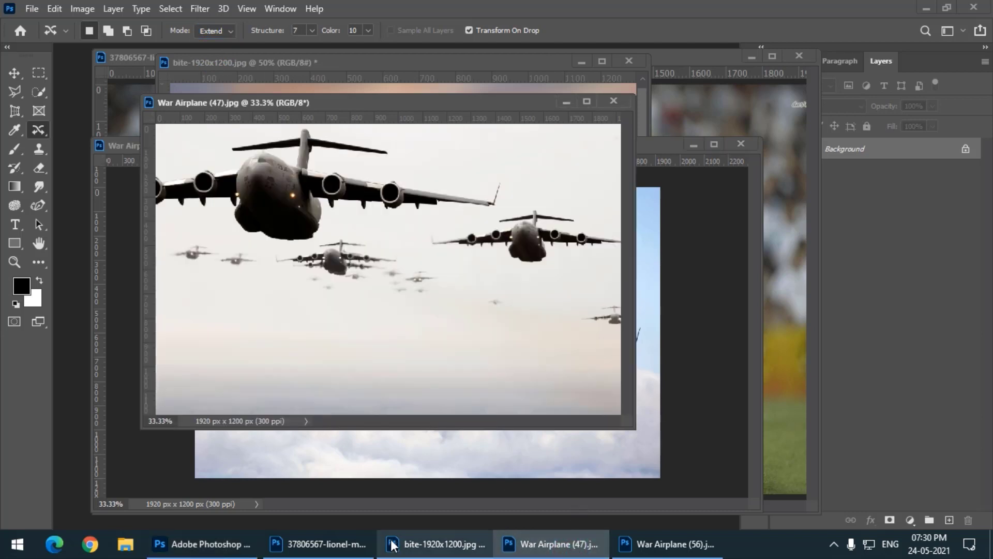
left_click(317, 543)
left_click(430, 545)
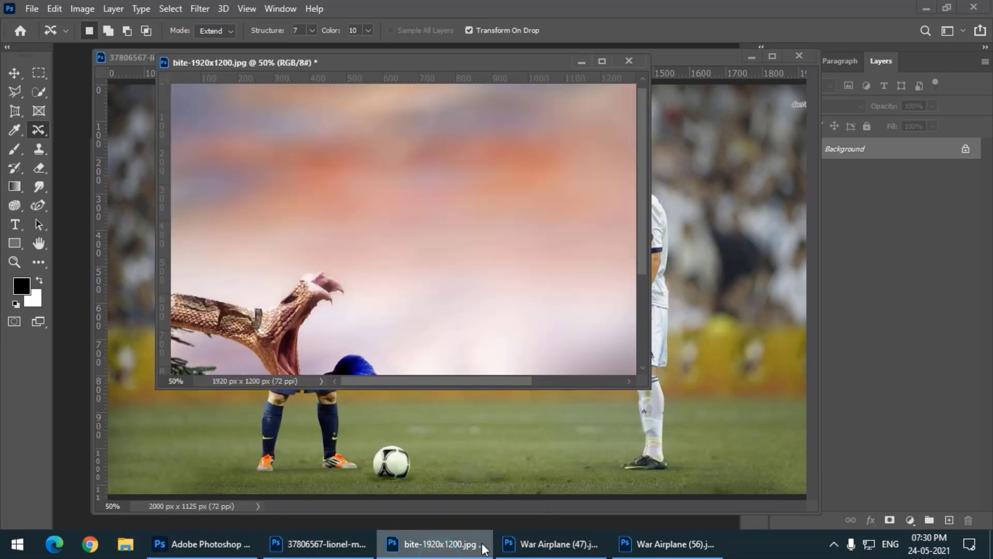
left_click_drag(650, 384, 869, 541)
key("F12")
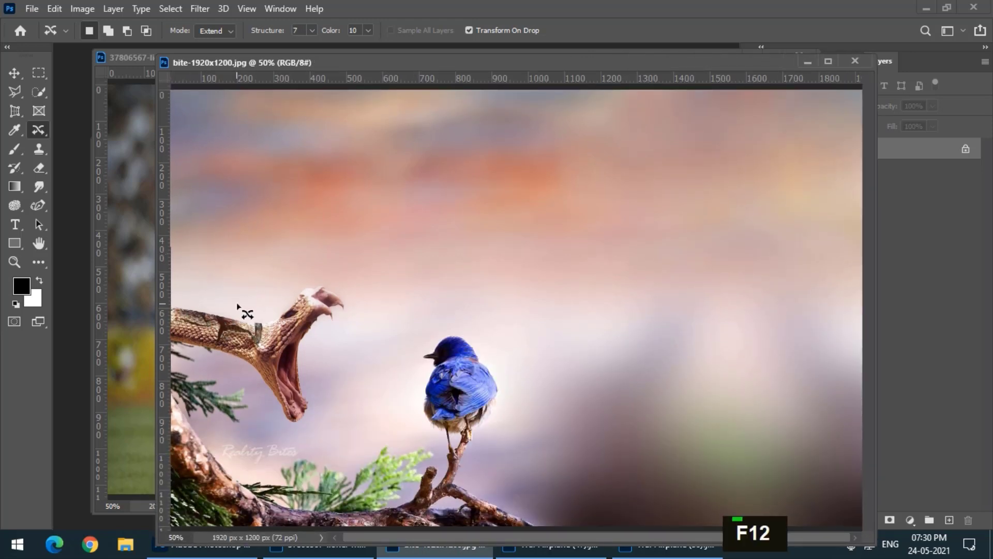
- Draw a freehand selection around the snake's head and open mouth, including part of its neck
mouse_move(236, 303)
left_mouse_down()
mouse_move(214, 354)
mouse_move(257, 384)
mouse_move(266, 412)
mouse_move(290, 432)
mouse_move(312, 433)
mouse_move(312, 384)
left_mouse_up()
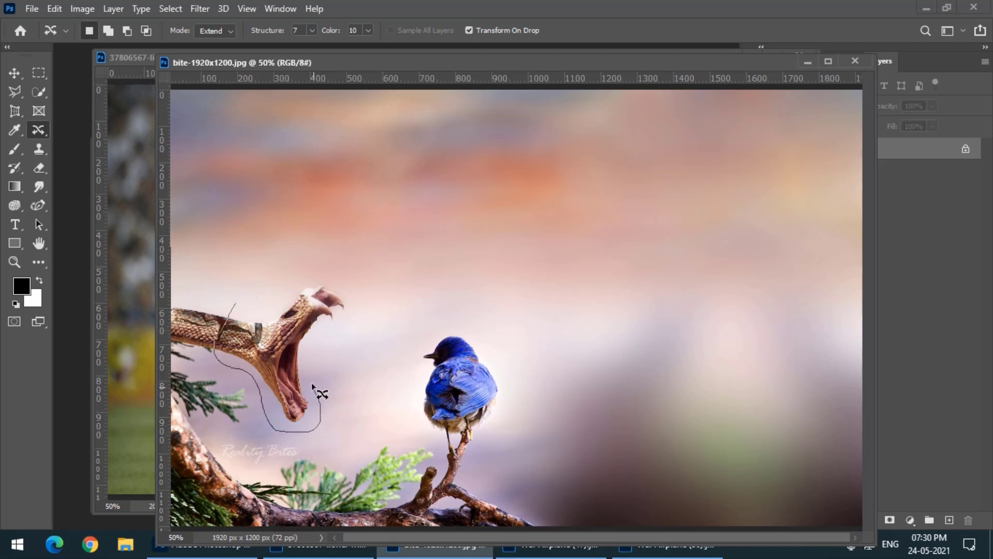
mouse_move(325, 341)
left_mouse_down()
mouse_move(367, 283)
mouse_move(311, 269)
mouse_move(225, 325)
left_mouse_up()
left_click(668, 551)
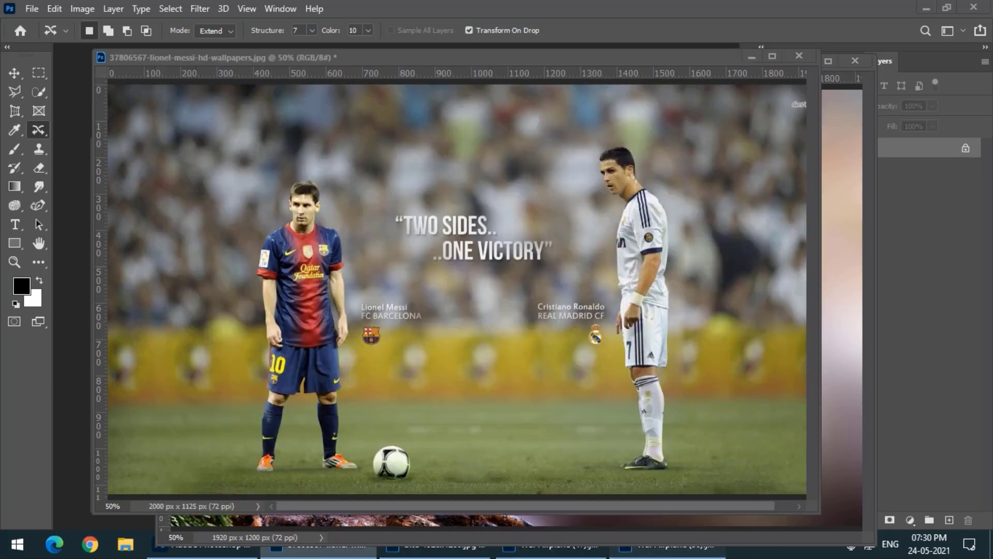
left_click(392, 553)
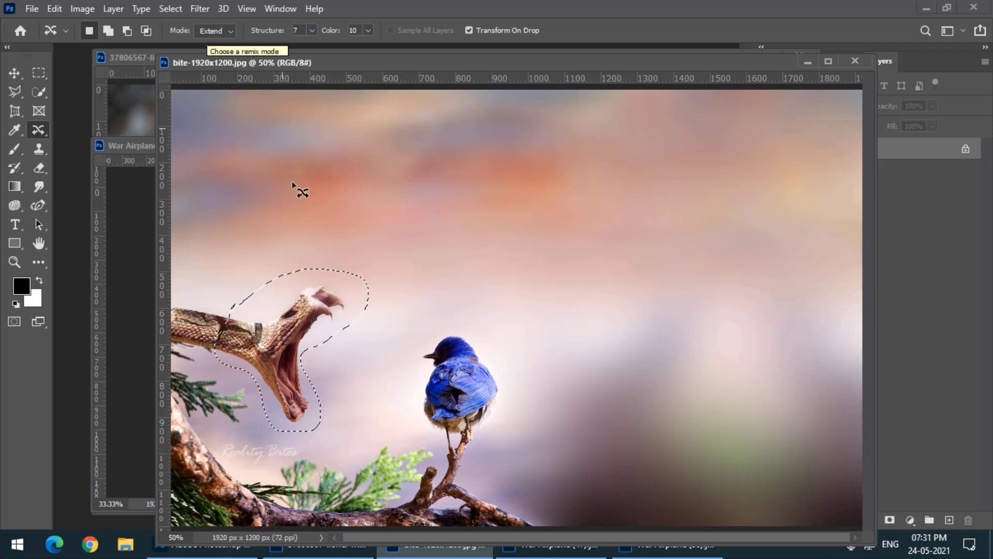
- Extend the selected snake head slightly toward the bird, deselect, and compare the result with the original image
left_click_drag(282, 344, 292, 350)
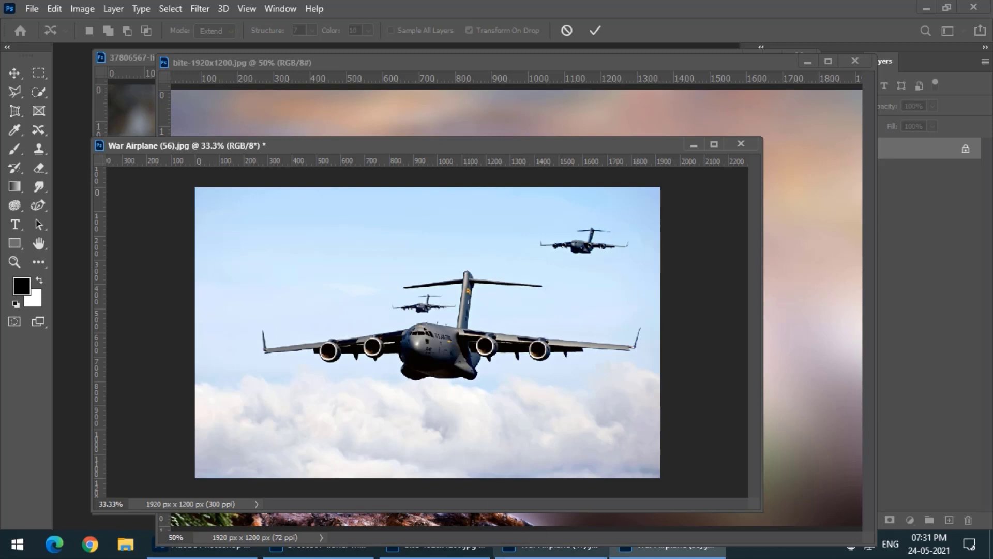
left_click(649, 551)
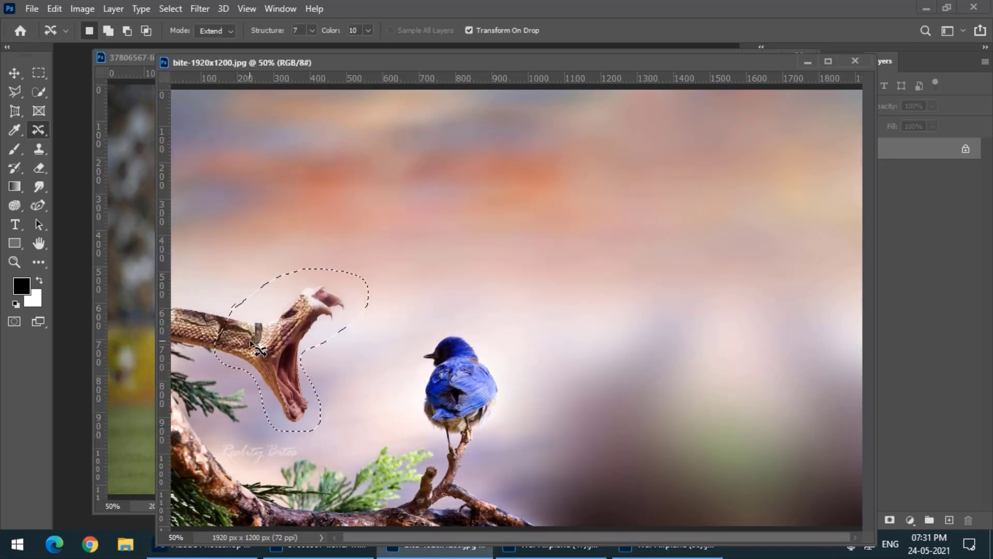
left_click_drag(253, 340, 259, 342)
key("Return")
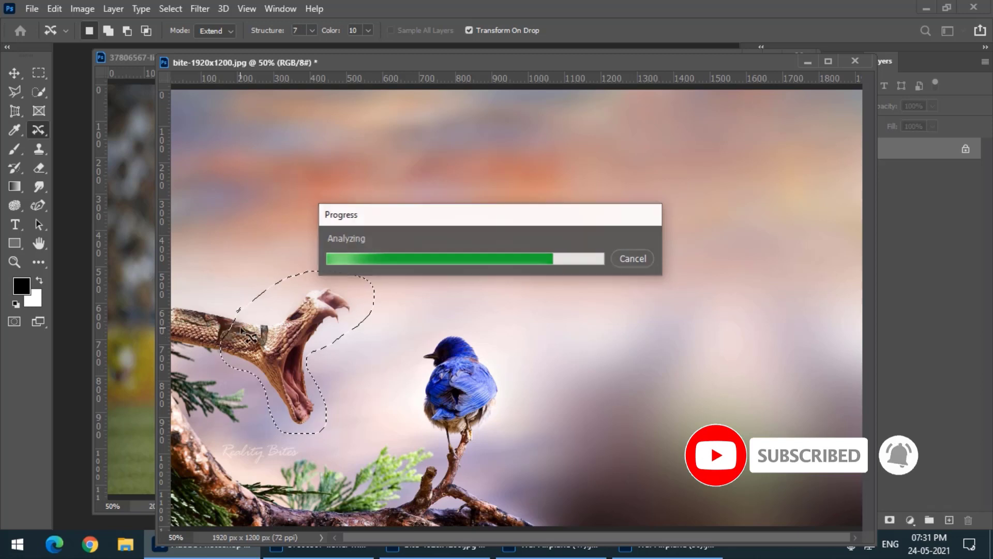
key("ctrl+d")
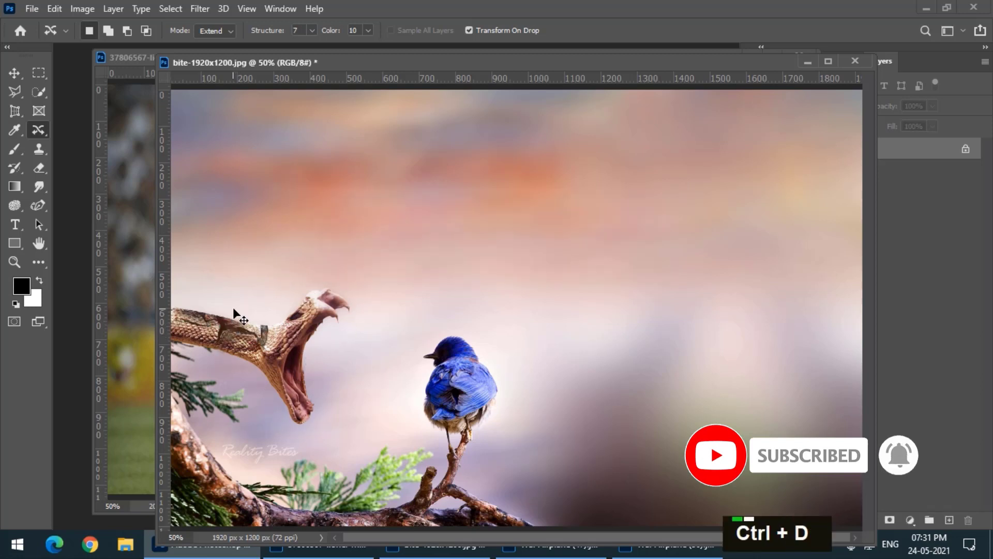
key("F12")
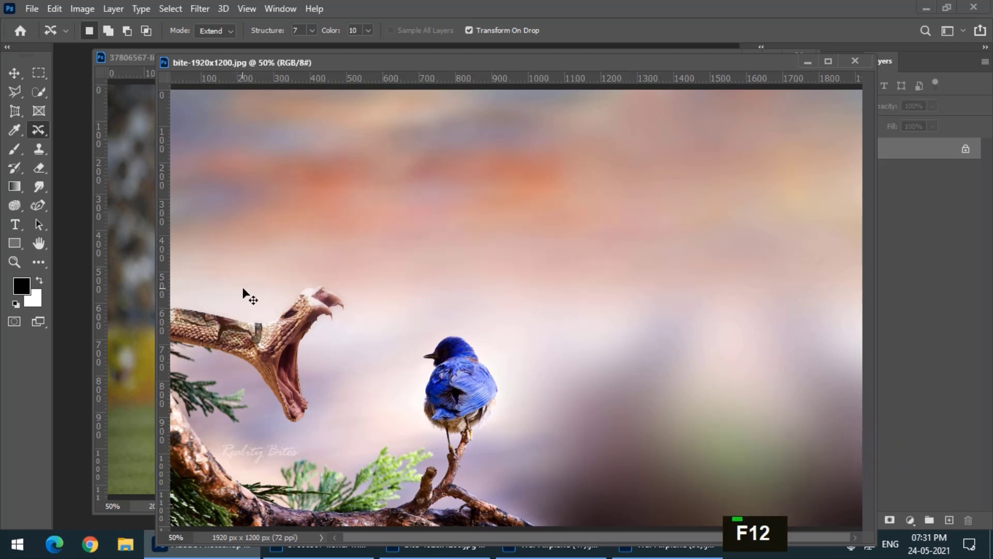
key("ctrl+z")
- Open kingfisher-1920x1200 from the HD folder in Work_Images and place it in its own enlarged floating window
double_click(84, 305)
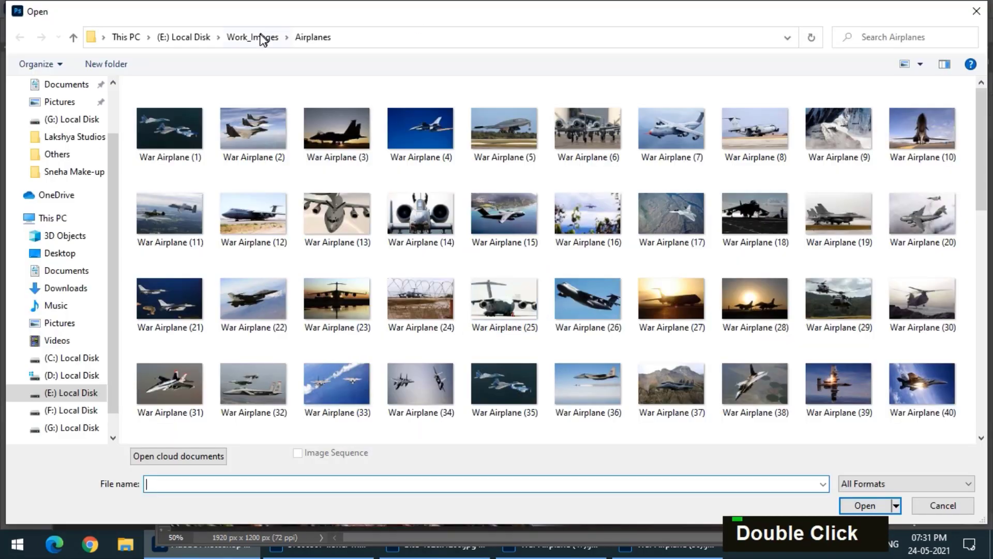
left_click(254, 37)
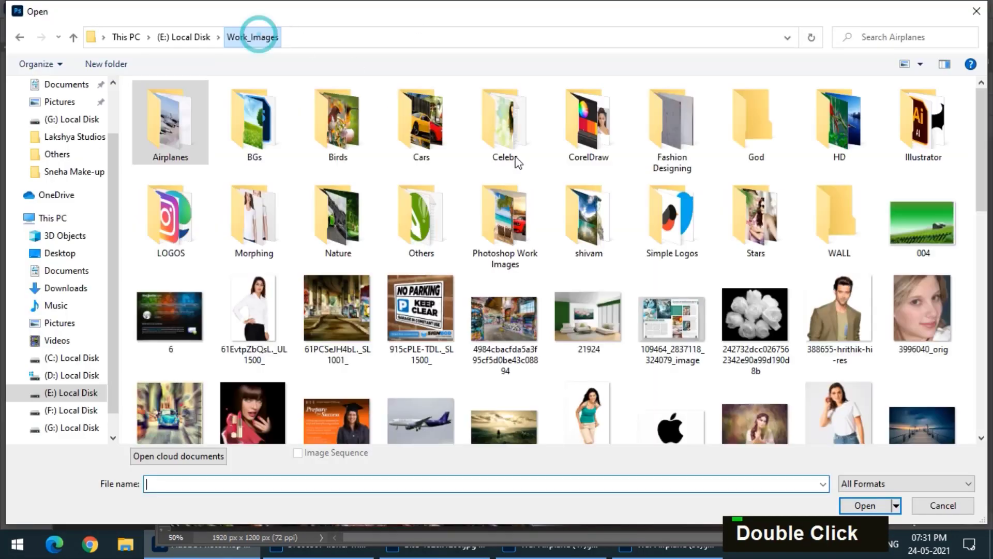
double_click(854, 136)
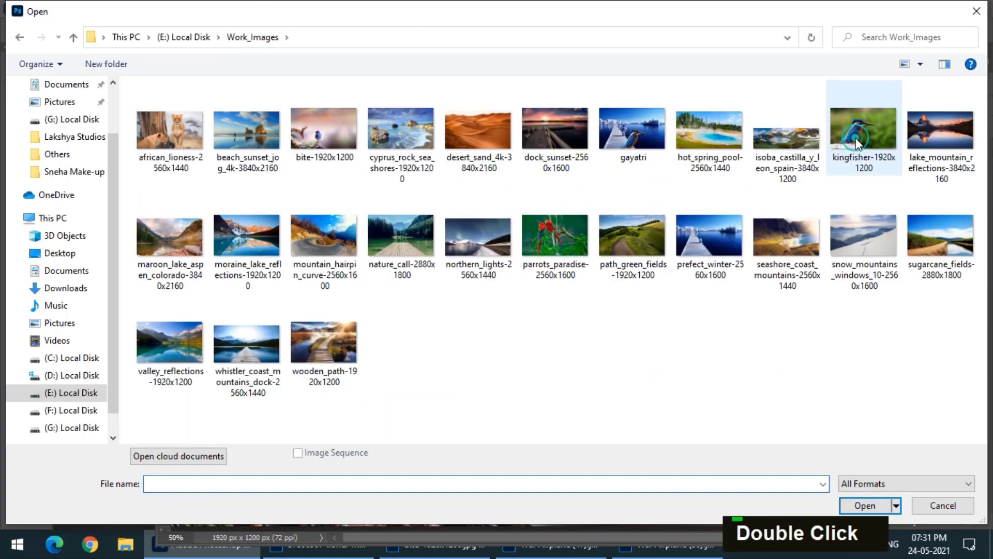
left_click(869, 140)
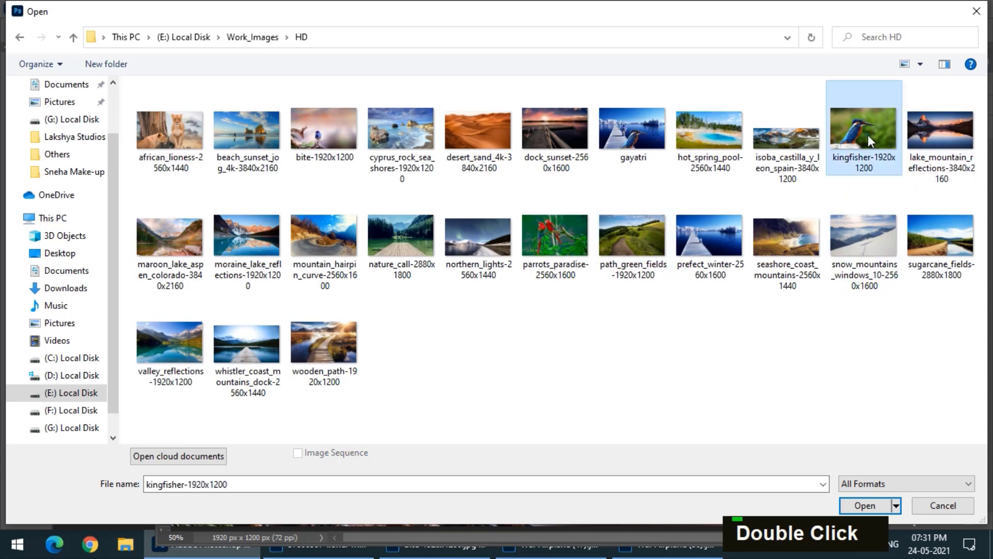
double_click(869, 140)
left_click_drag(402, 84, 254, 137)
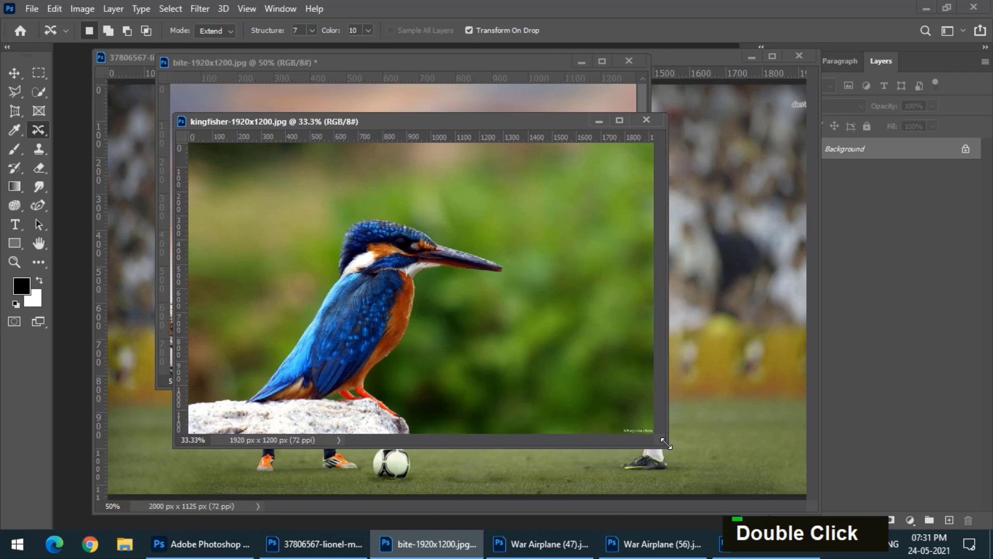
left_click_drag(666, 443, 767, 513)
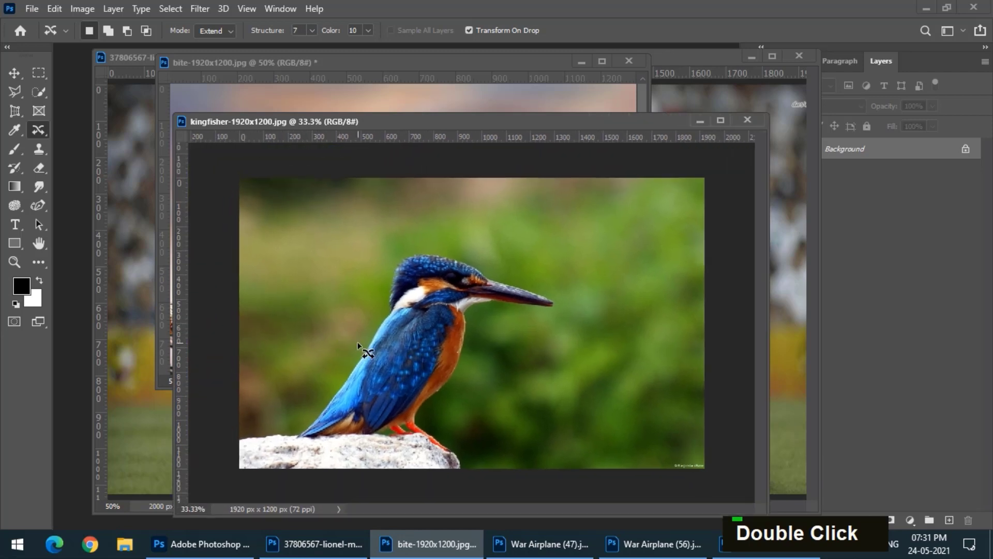
- Draw a freehand selection around the kingfisher's head, beak and upper body
mouse_move(358, 344)
left_mouse_down()
mouse_move(393, 373)
mouse_move(476, 403)
mouse_move(480, 351)
mouse_move(521, 324)
left_mouse_up()
left_click_drag(351, 345, 354, 347)
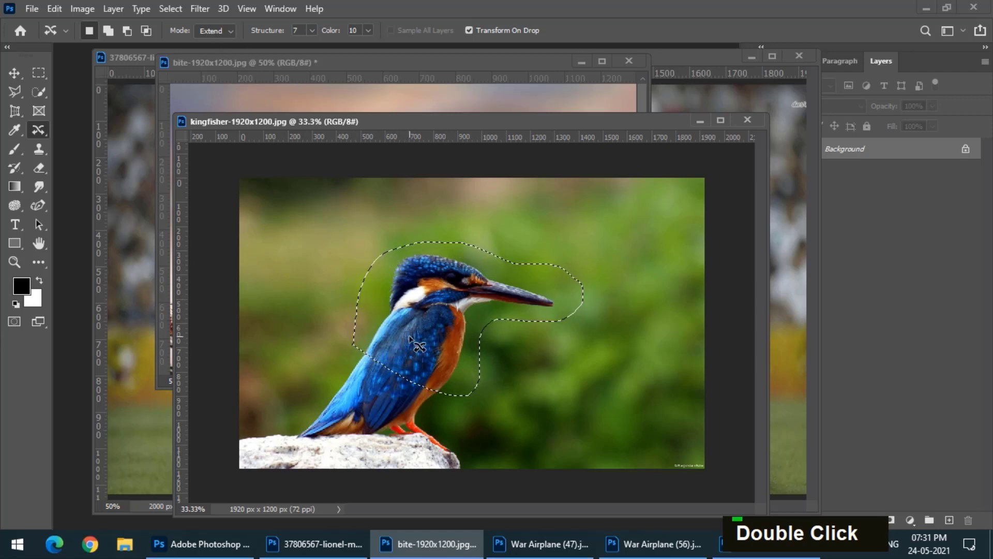
key("ctrl+equal")
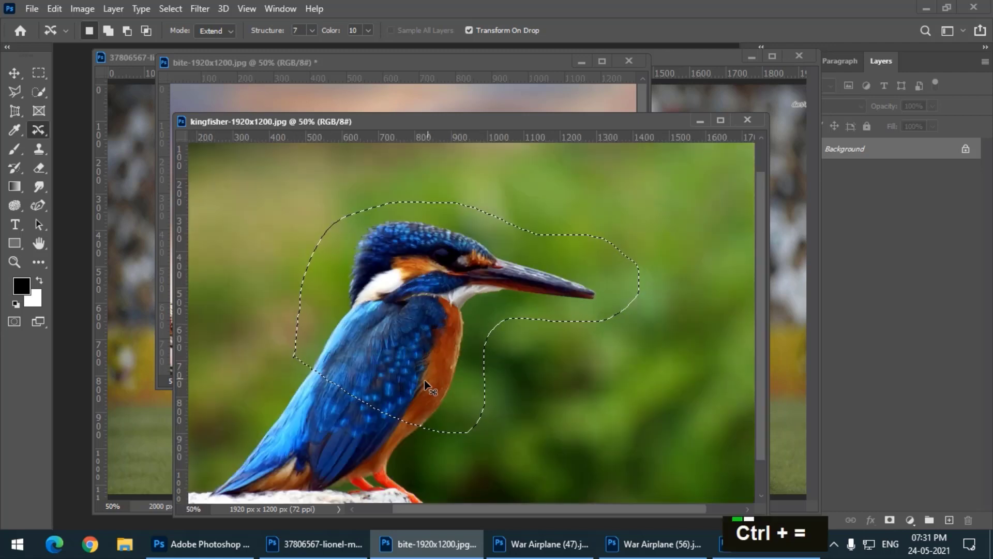
- Extend the selected kingfisher head and upper body slightly up and toward the beak side, apply the extension and deselect
left_click_drag(418, 379, 433, 370)
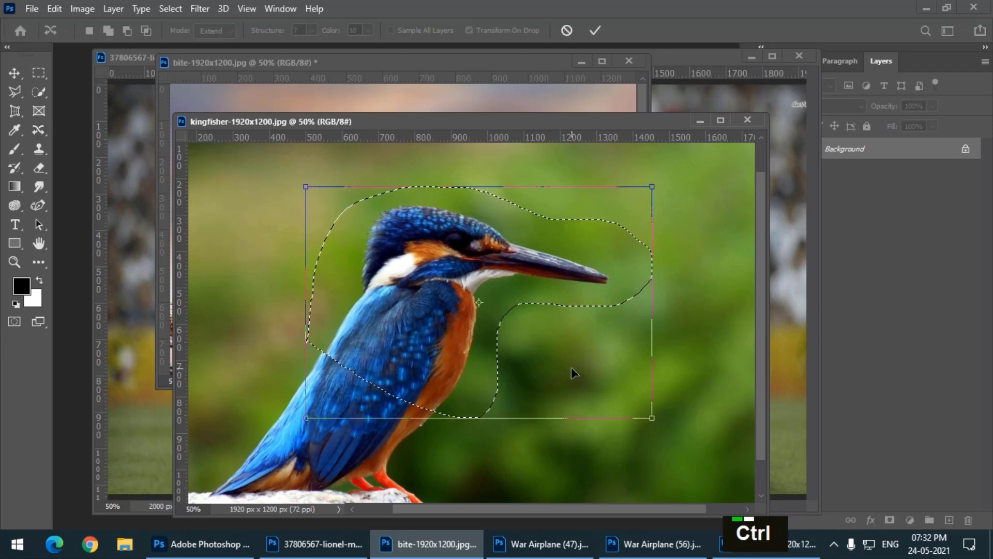
key("ctrl+equal")
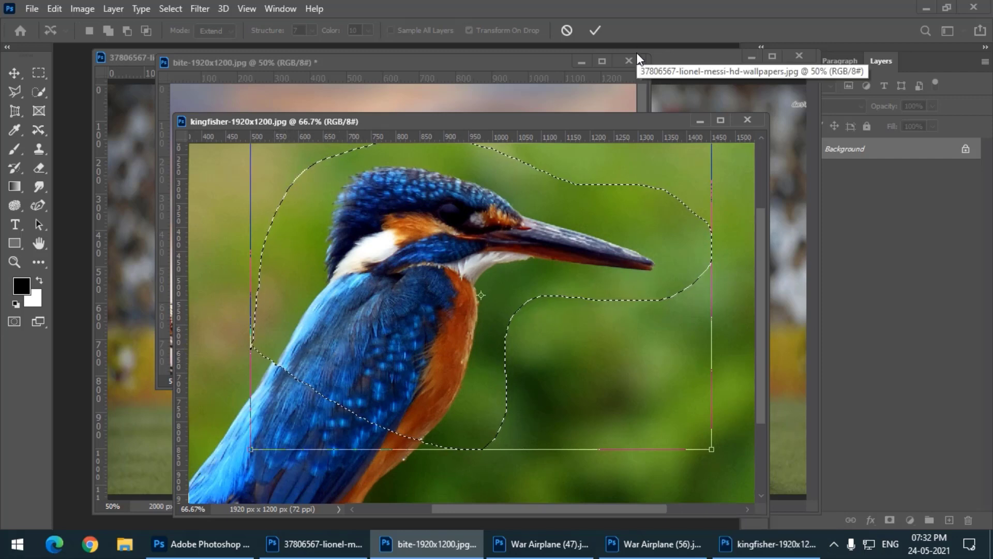
key("Return")
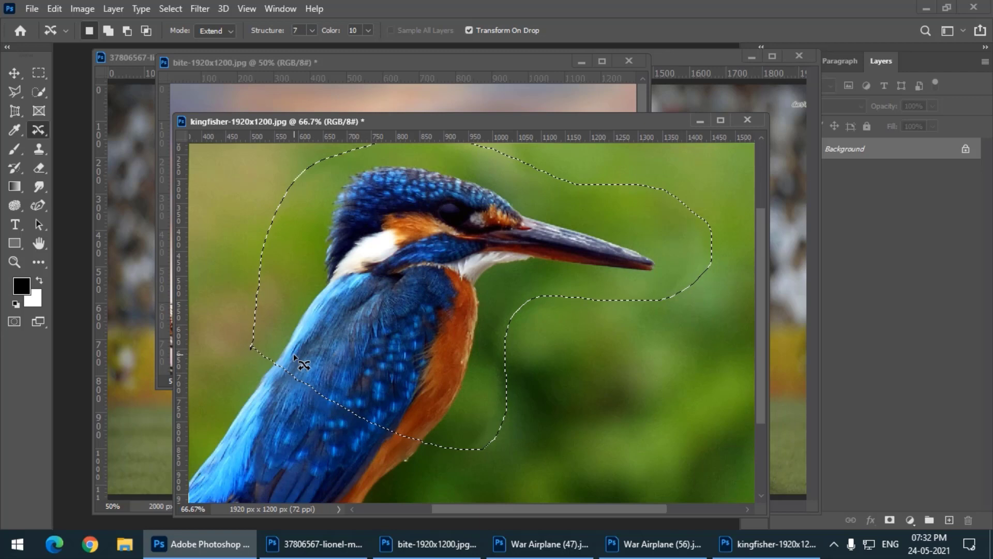
key("ctrl+d")
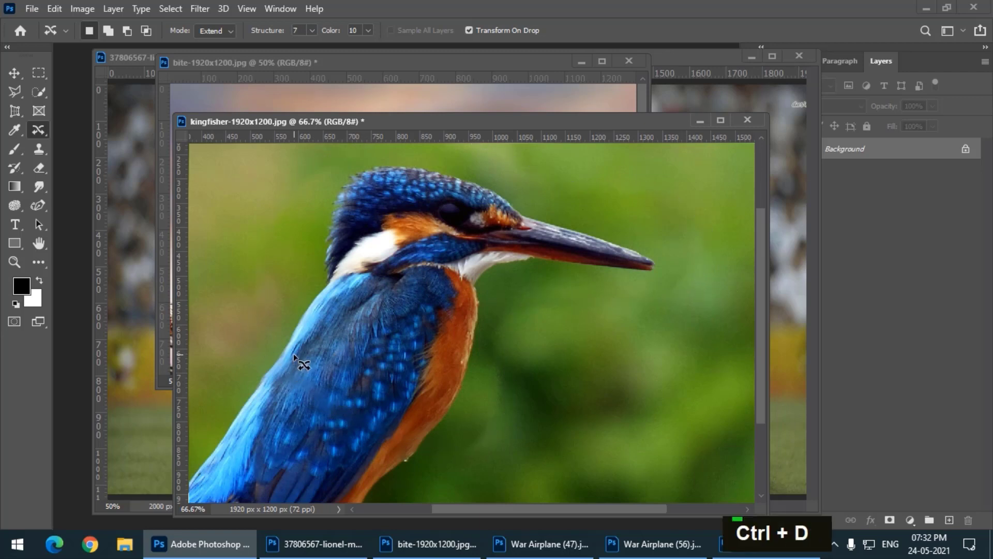
- Compare the extended kingfisher with the original image by reverting the photo and undoing the revert
key("ctrl+minus")
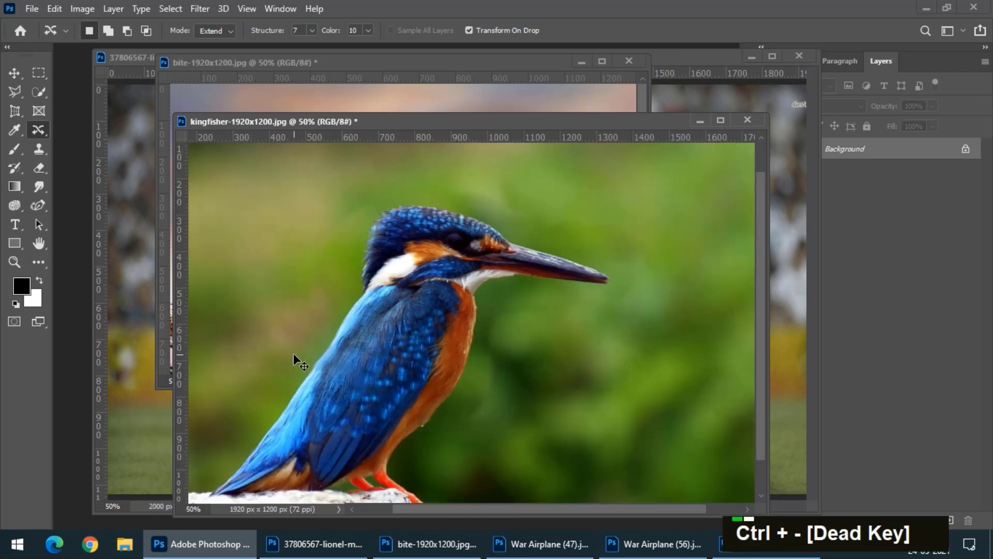
key("ctrl+minus")
key("ctrl+equal")
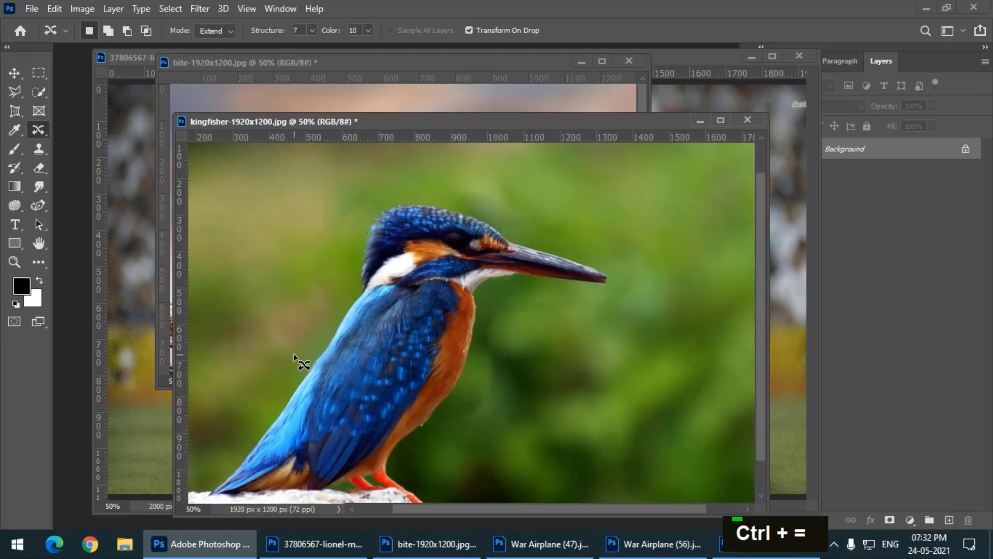
key("F12")
key("ctrl+z")
- Open beach_sunset_jog_4k-3840x2160 from the HD folder and place it in its own enlarged floating window
double_click(62, 295)
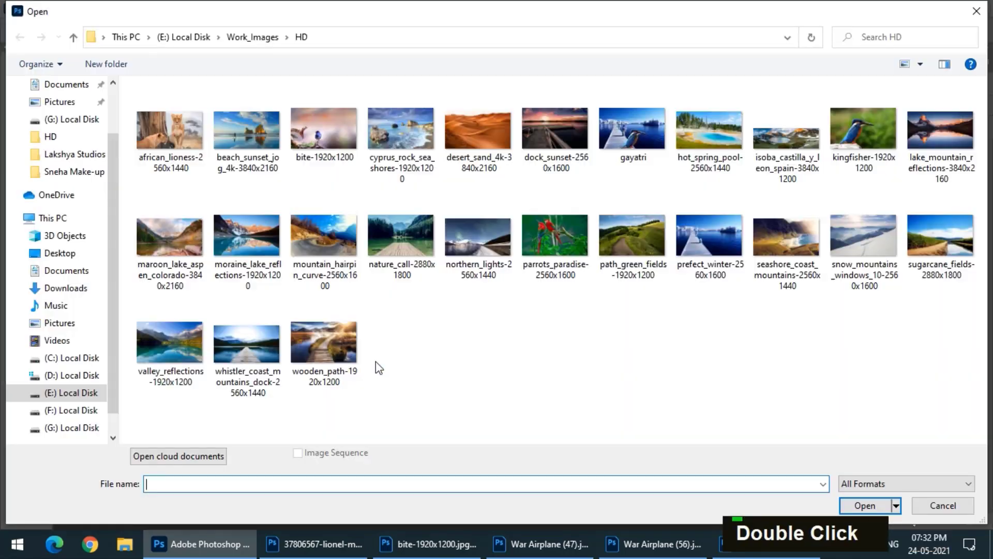
double_click(249, 138)
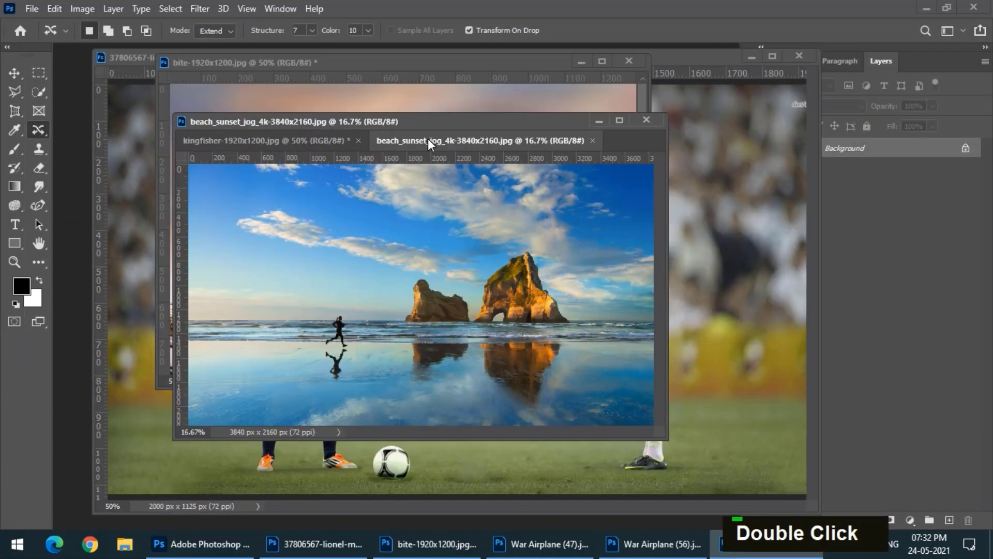
left_click_drag(429, 140, 249, 110)
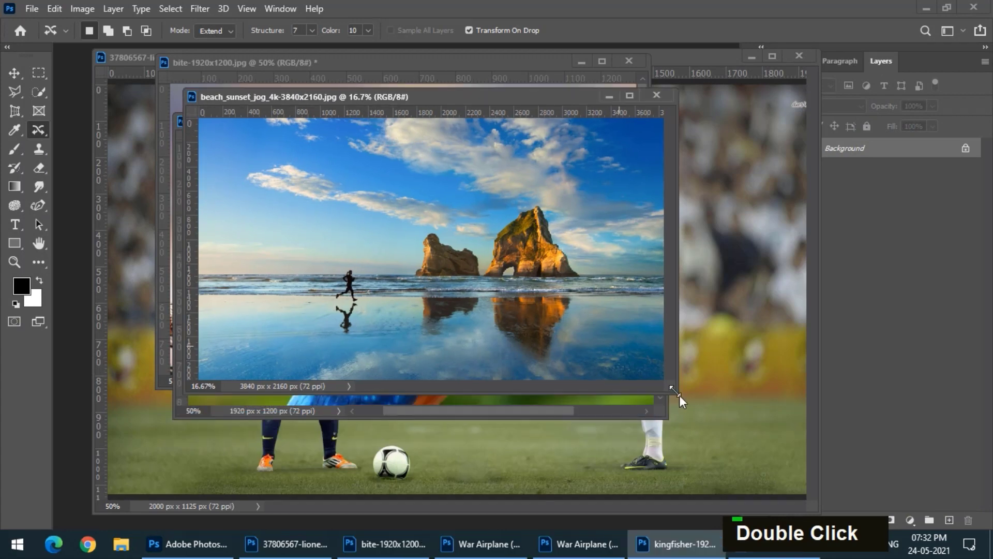
left_click_drag(672, 389, 805, 483)
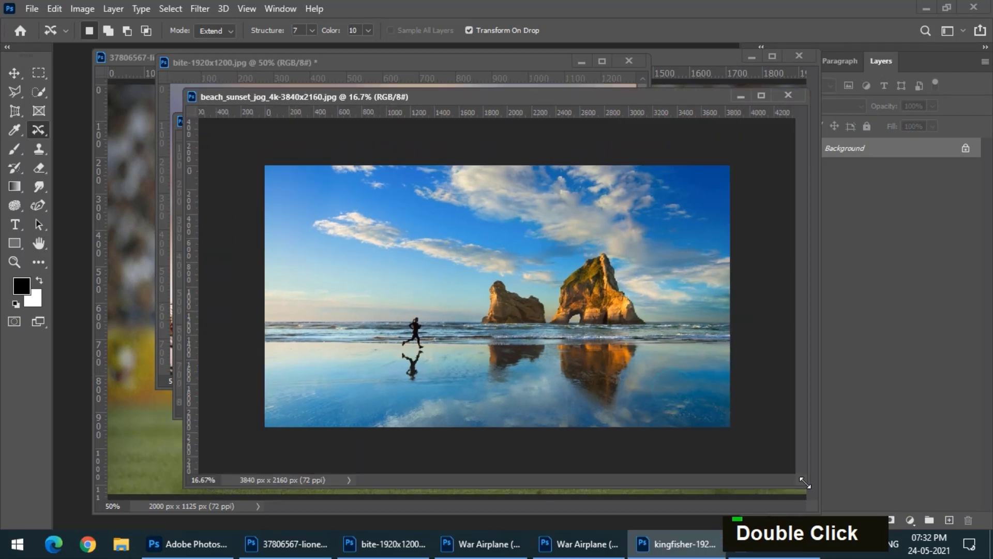
key("ctrl+equal")
key("ctrl+equal")
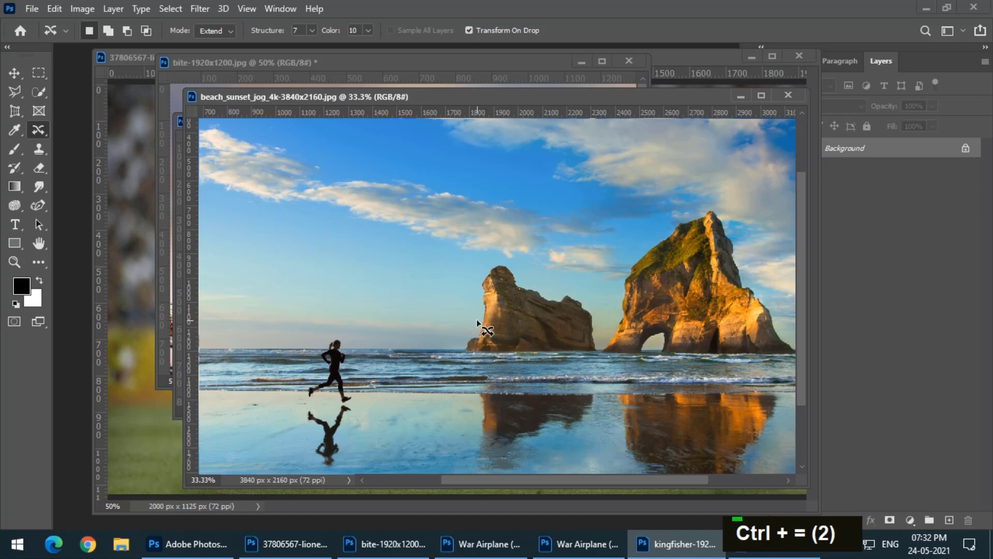
- Select the upper part of the smaller rock with a freehand outline, extend it slightly upward and deselect
mouse_move(477, 321)
left_mouse_down()
mouse_move(592, 332)
mouse_move(602, 307)
mouse_move(545, 267)
mouse_move(471, 259)
mouse_move(477, 324)
left_mouse_up()
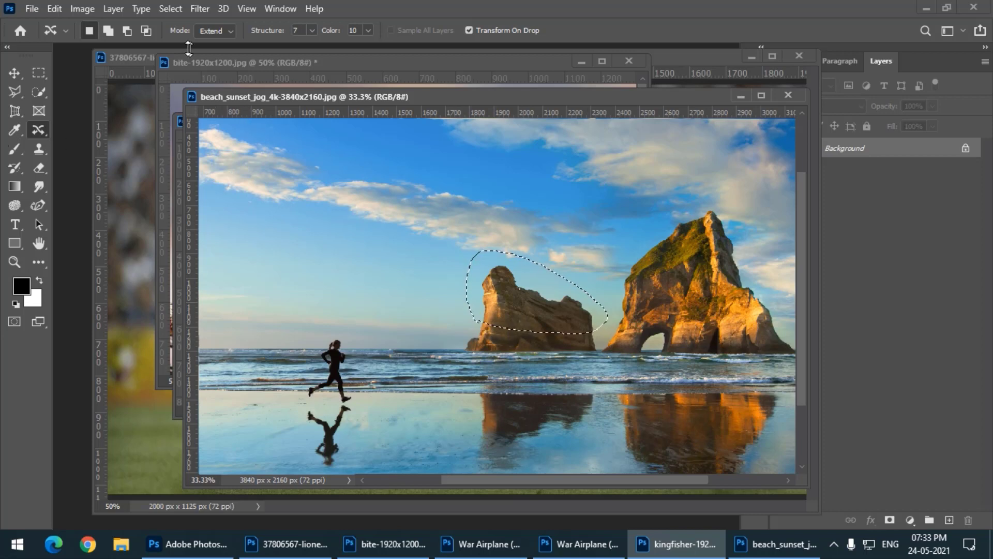
left_click_drag(537, 317, 537, 303)
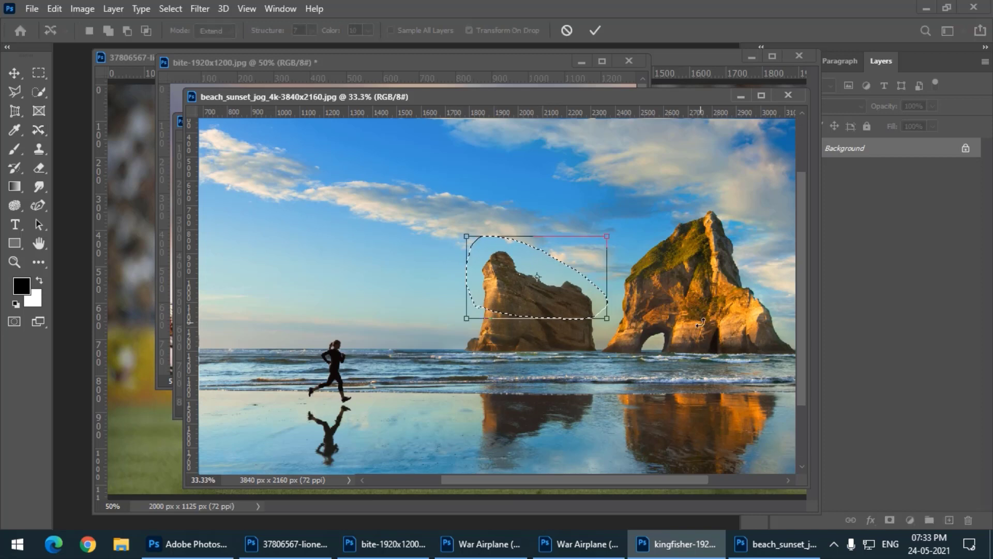
key("Return")
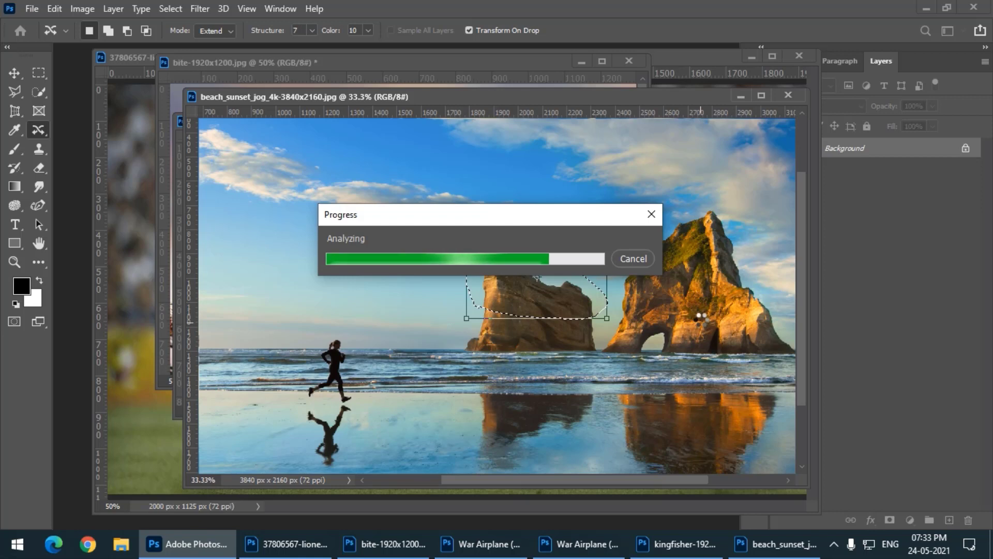
key("ctrl+d")
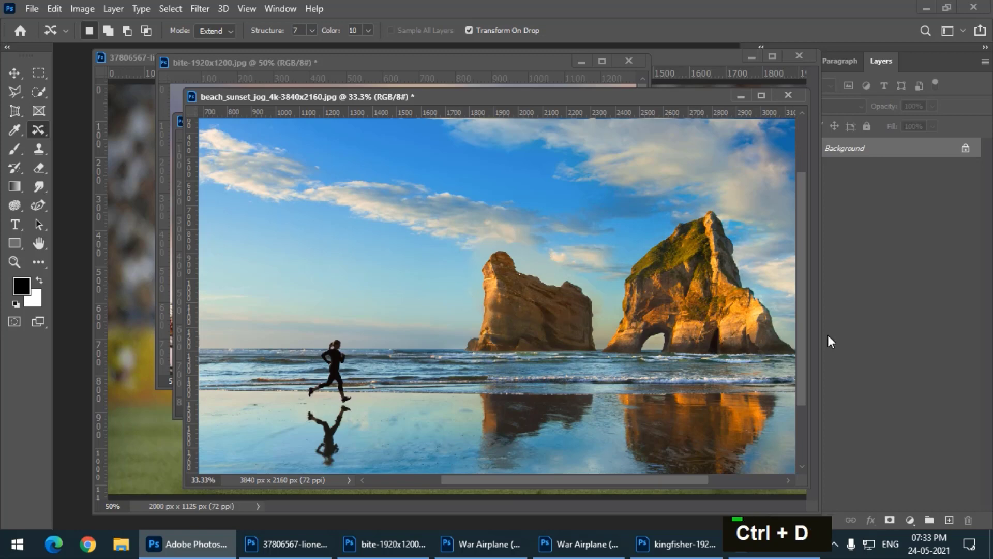
- Examine the blending around the extended rock up close and activate the Healing Brush Tool
key("ctrl+equal")
key("ctrl+equal")
key("space")
left_click_drag(558, 263, 436, 356)
left_click_drag(481, 392, 513, 313)
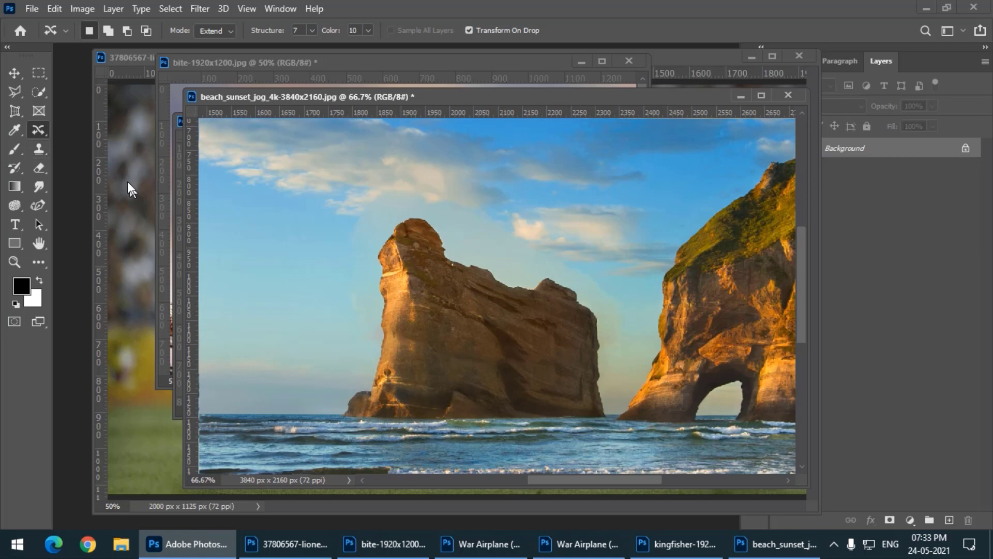
right_click(38, 131)
left_click(126, 148)
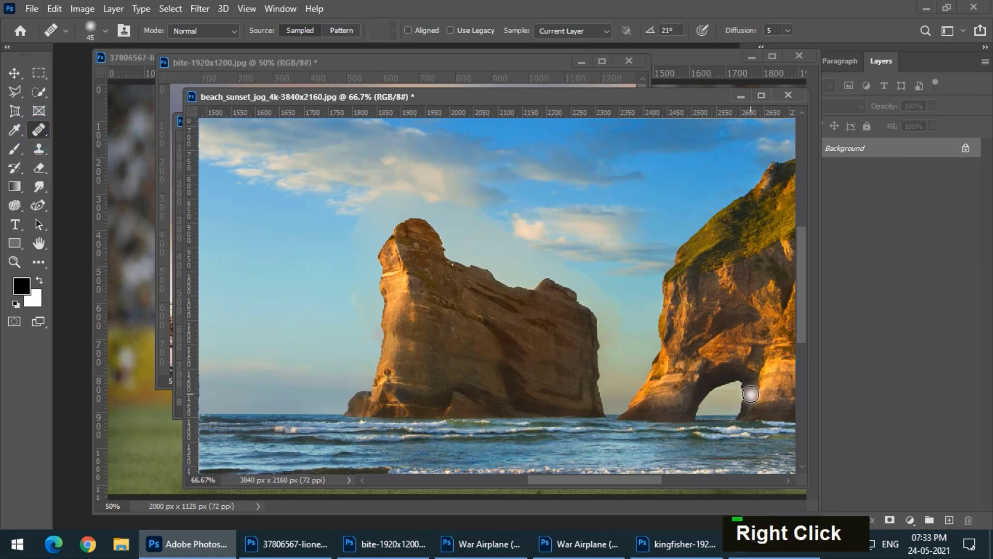
- Shift the floating beach image window a little to the left in the workspace
key("ctrl")
key("ctrl+minus")
key("ctrl+minus")
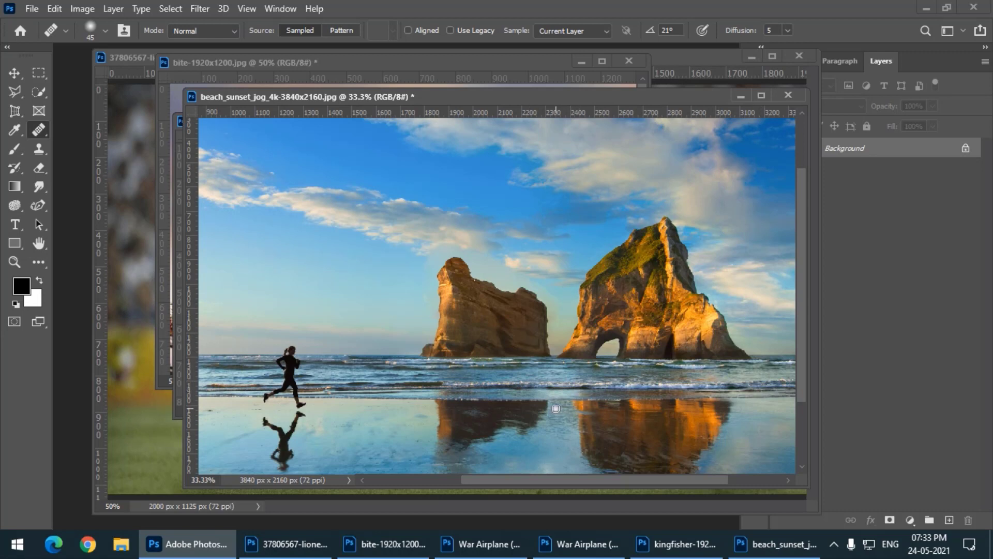
left_click_drag(390, 100, 343, 101)
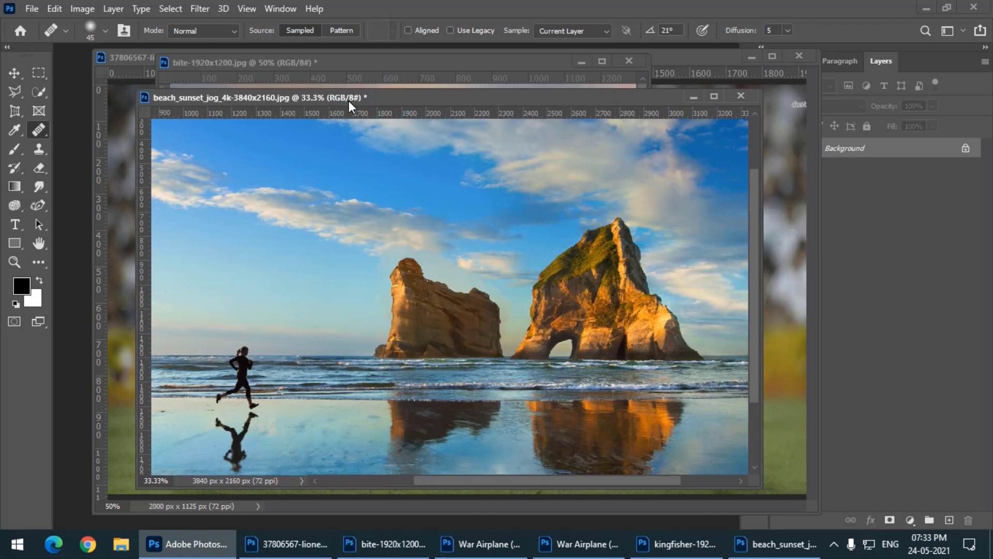